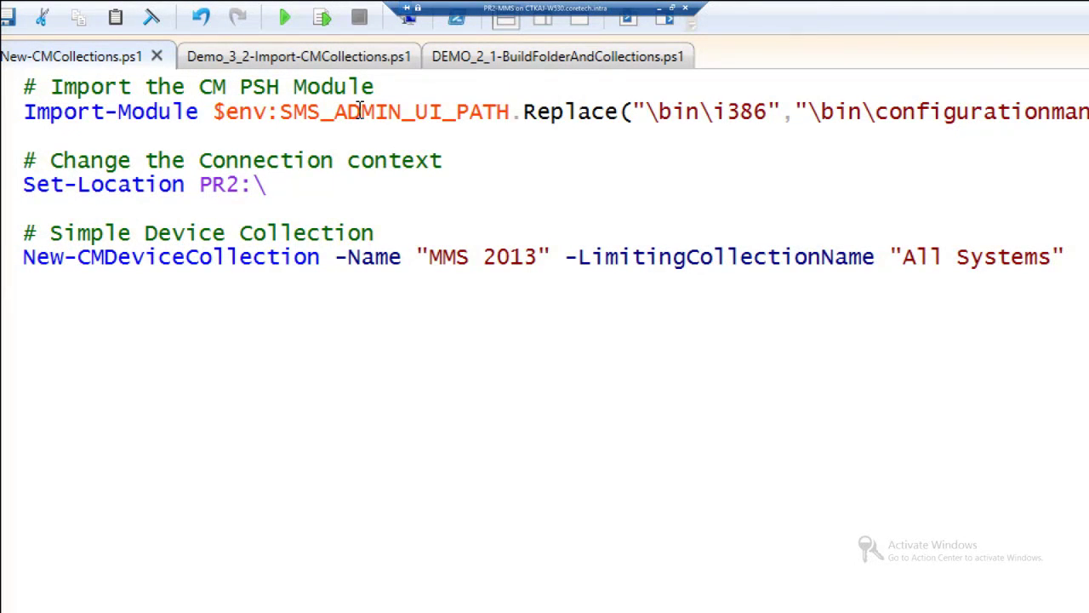
Step: Examine the module import, connection context and simple device collection lines in the Demo_3_1-New-CMCollections.ps1 script
scroll(344, 102, "down", 1)
scroll(311, 98, "up", 1)
scroll(158, 110, "down", 1)
left_click_drag(158, 110, 674, 111)
scroll(264, 126, "up", 1)
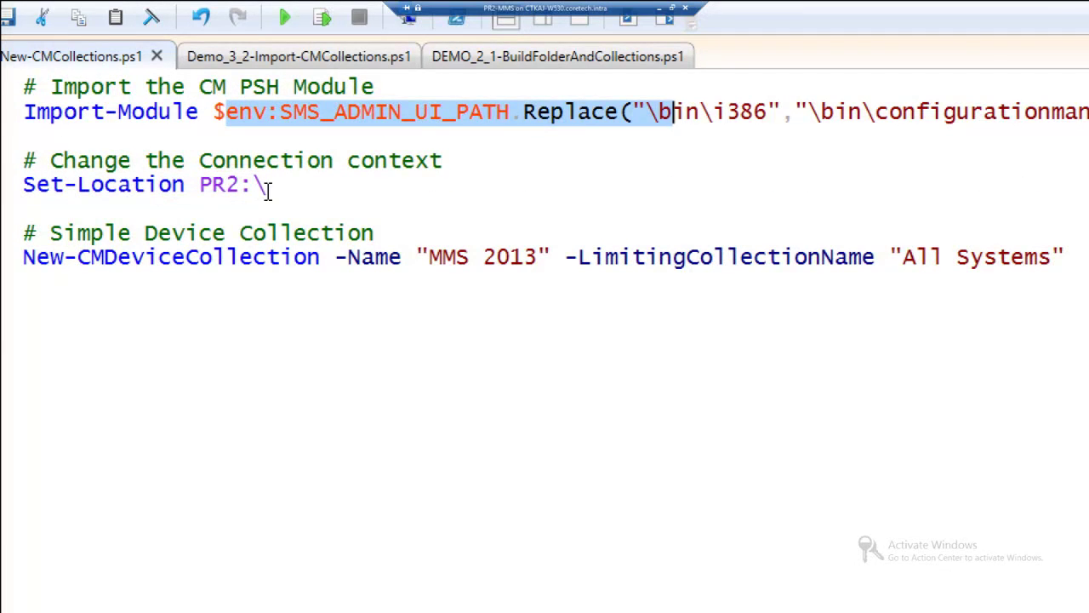
left_click_drag(268, 184, 55, 186)
left_click_drag(131, 185, 98, 186)
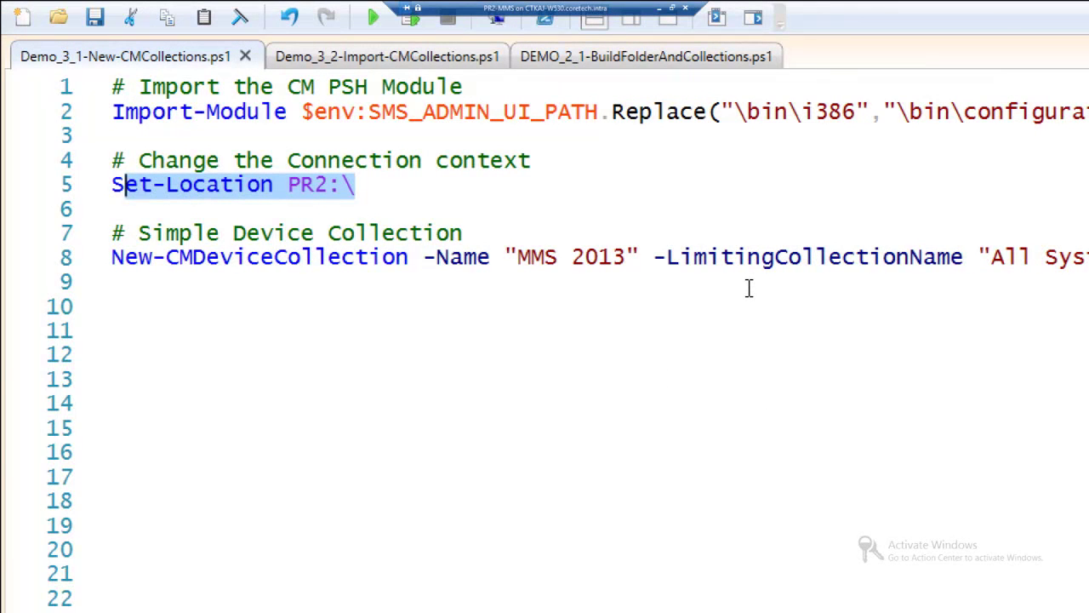
left_click(749, 259)
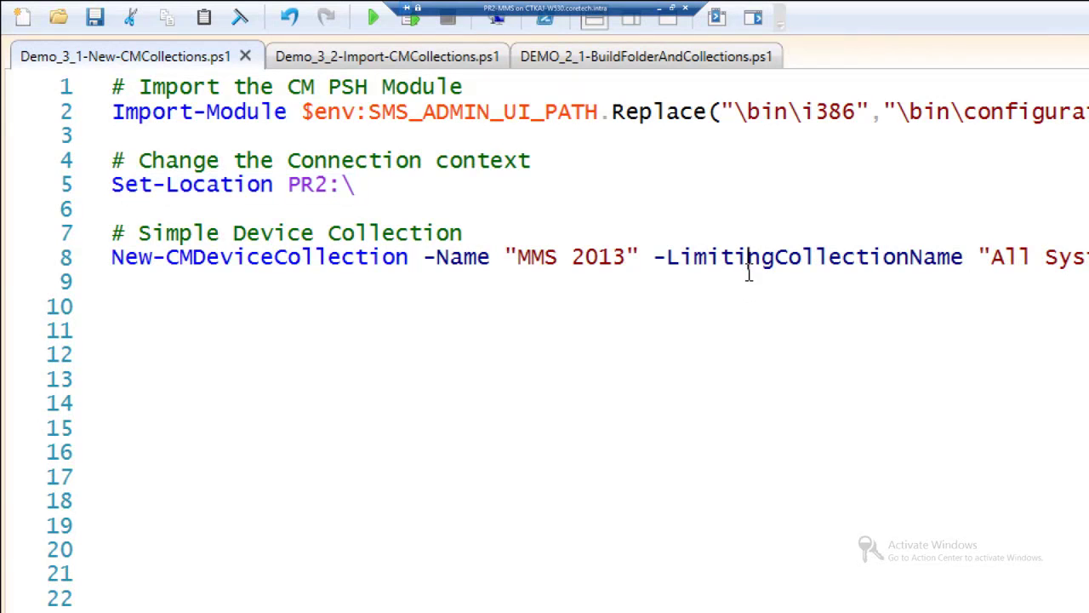
left_click(193, 233)
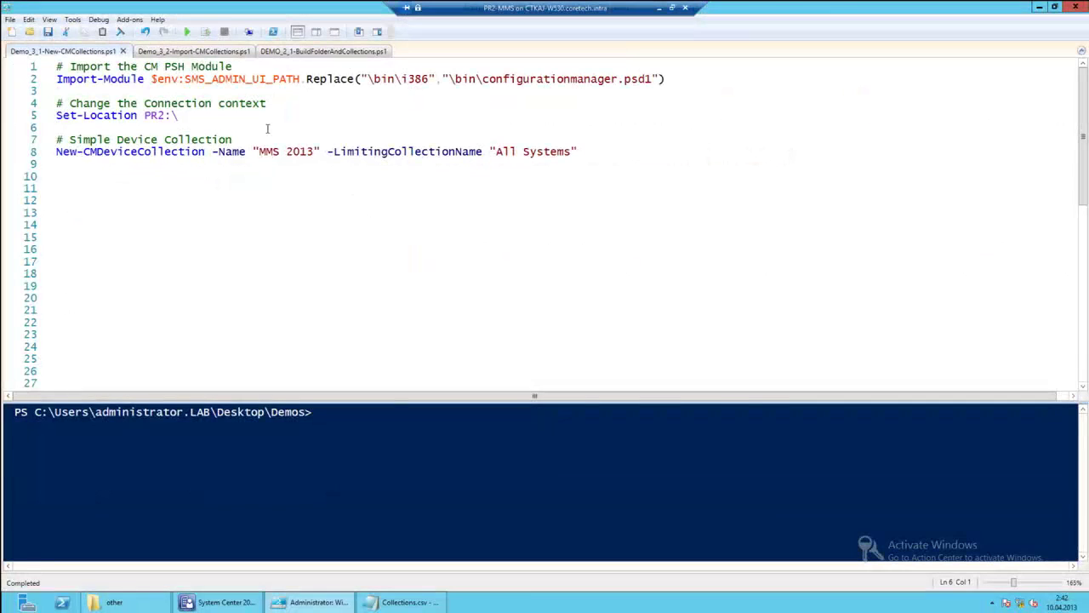
Step: Run the whole Demo_3_1-New-CMCollections.ps1 script, then show Device Collections in the Configuration Manager console
left_click(267, 129)
key("F5")
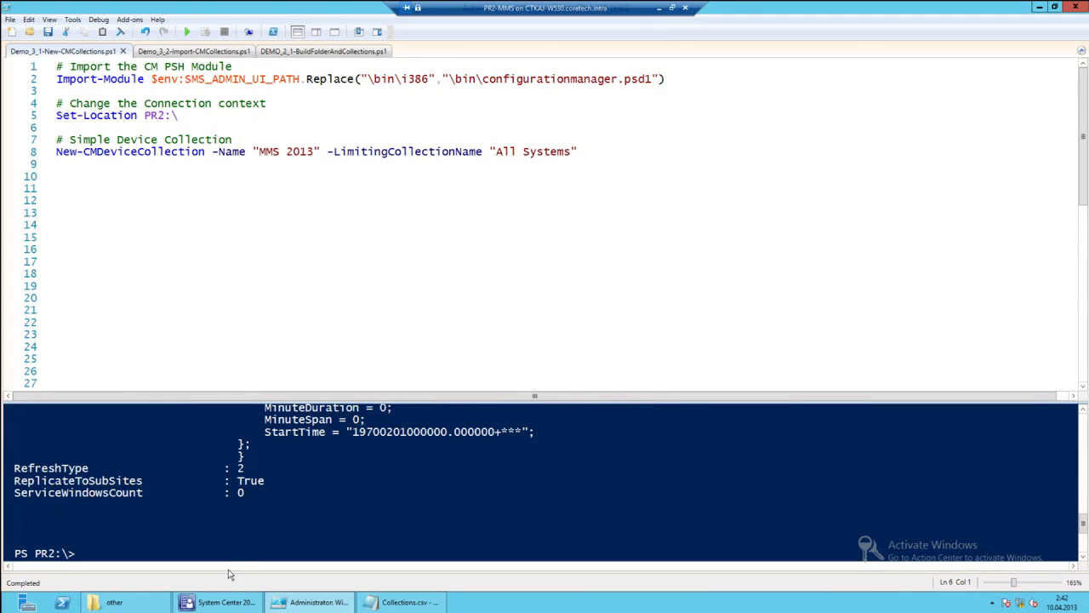
left_click(223, 602)
left_click(92, 180)
Step: Delete the device collection "MMS 2013 with Refresh Schedule"
left_click(243, 228)
right_click(258, 246)
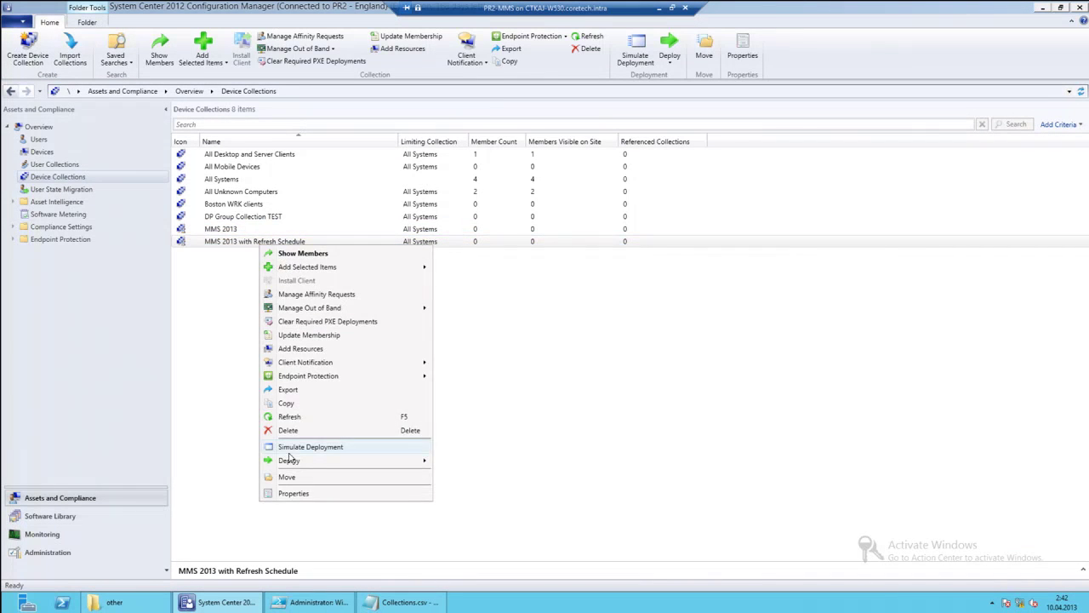
left_click(297, 430)
left_click(577, 330)
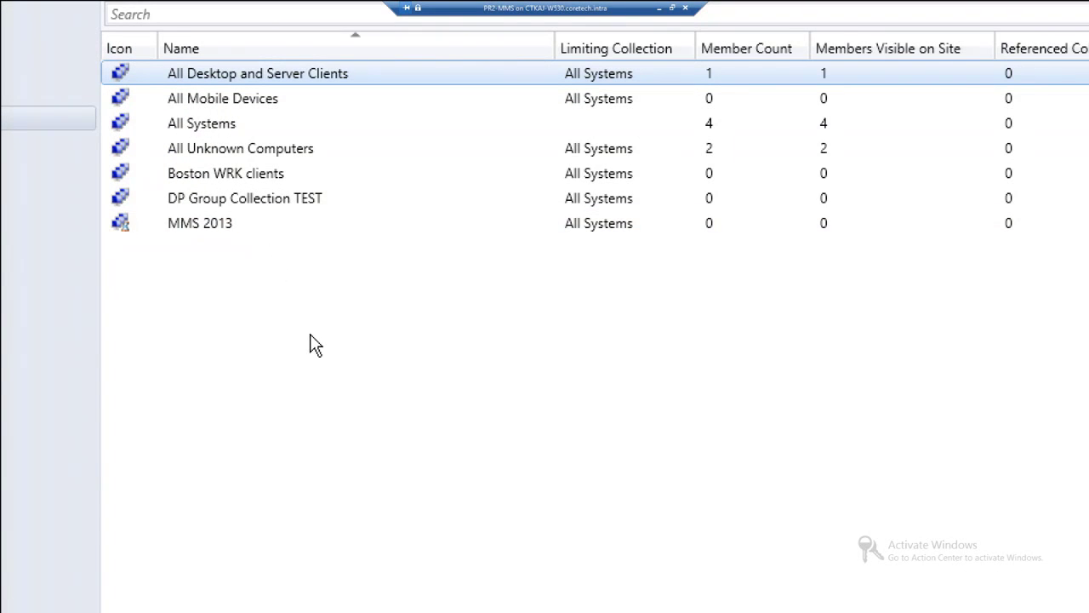
Step: Inspect the membership rules and update settings in the properties of the "MMS 2013" collection, then close them
right_click(204, 223)
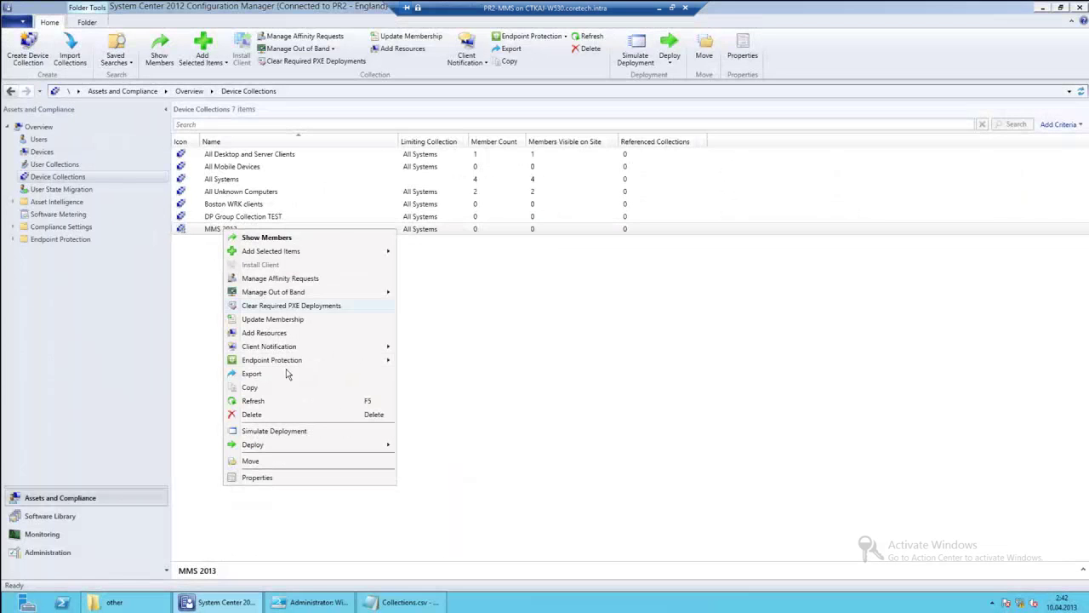
left_click(266, 546)
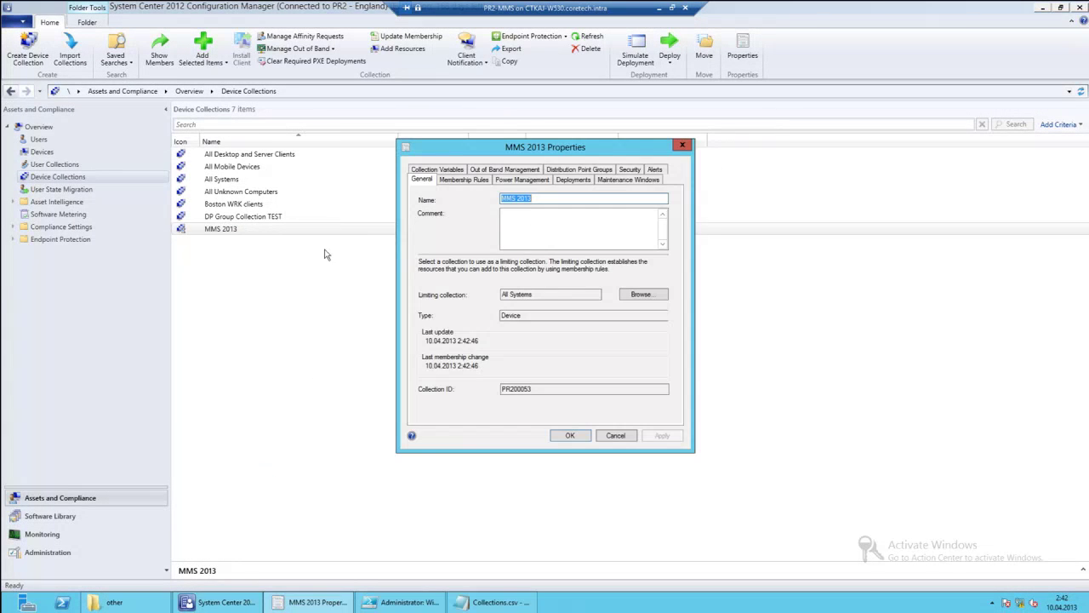
left_click(462, 181)
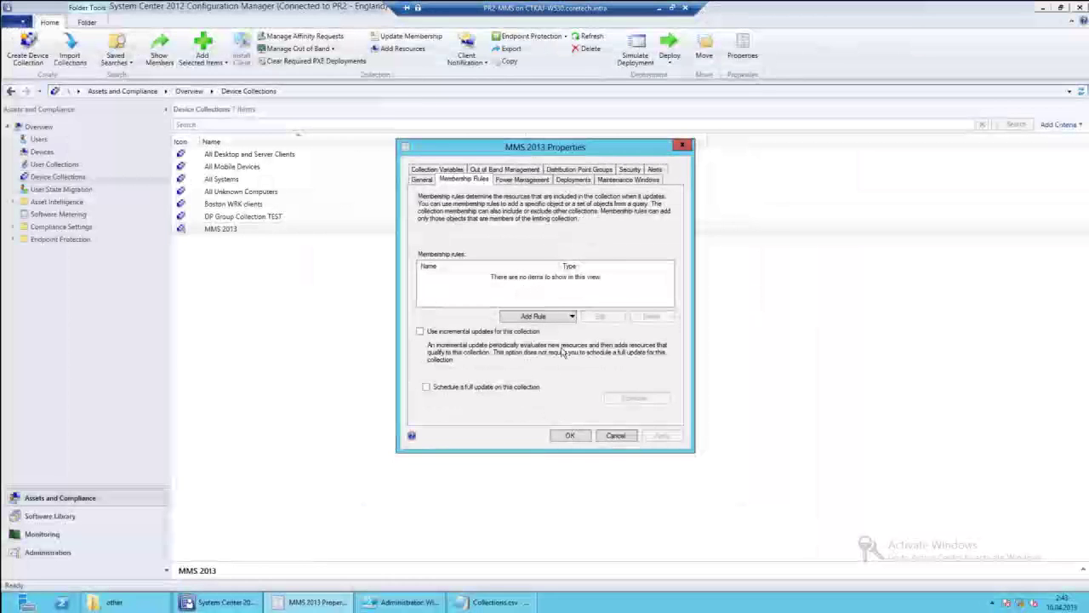
left_click(599, 524)
Step: In PowerShell ISE, run only the script section that creates "MMS 2013 with Refresh Schedule" with its $Refresh schedule
left_click(336, 606)
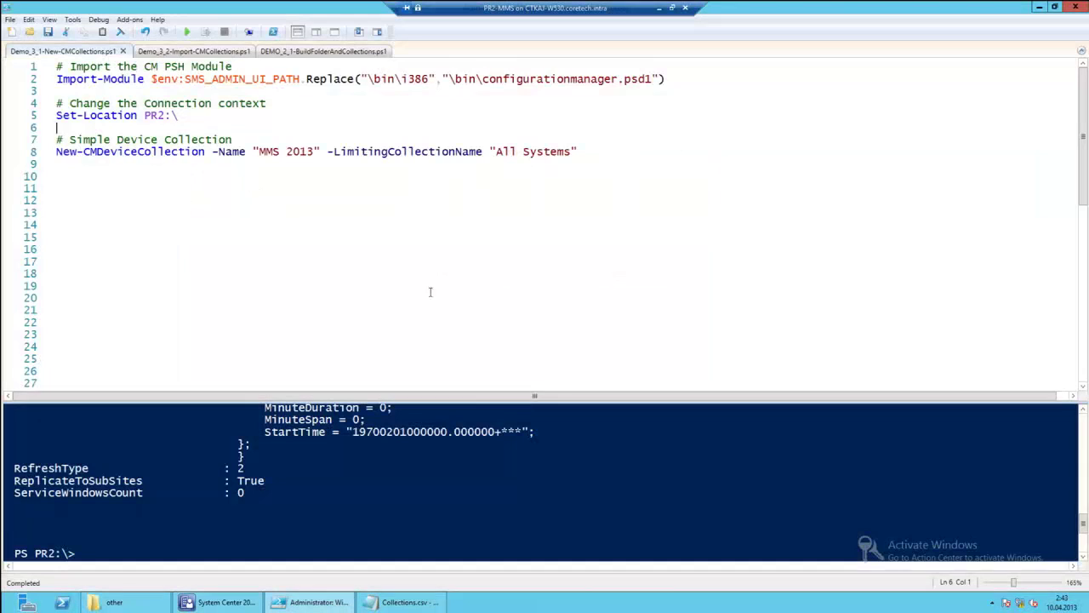
scroll(493, 323, "down", 5)
scroll(533, 271, "down", 2)
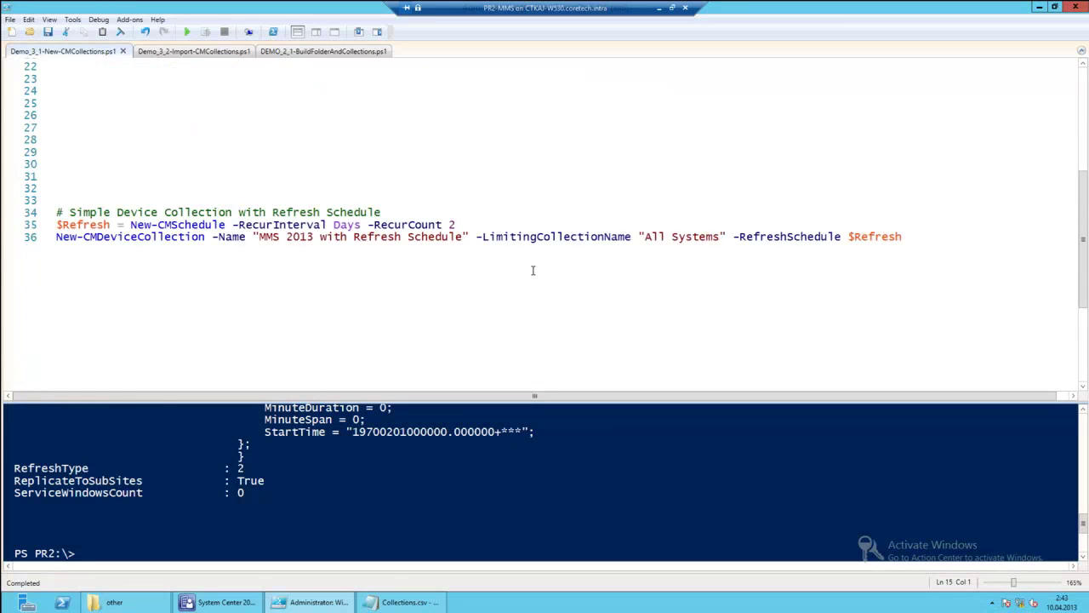
key("ctrl+4")
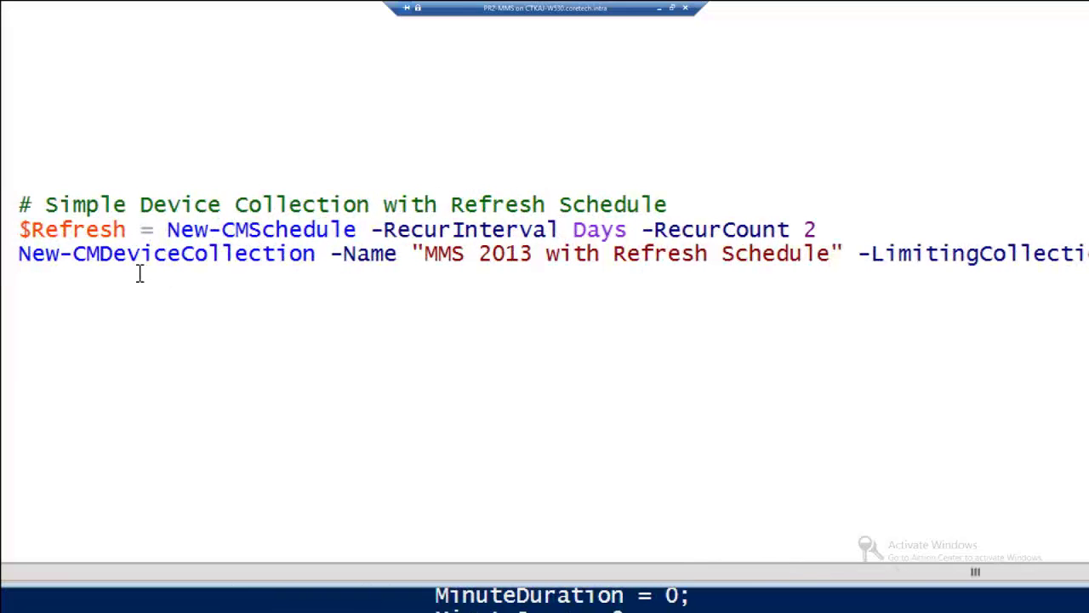
left_click(316, 205)
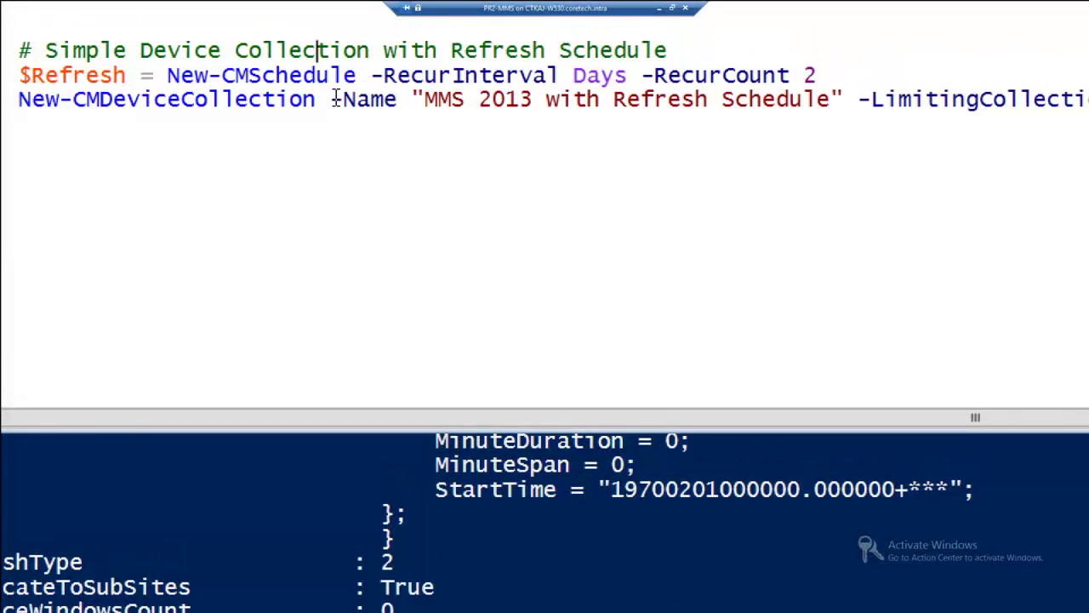
left_click(342, 101)
left_click(266, 79)
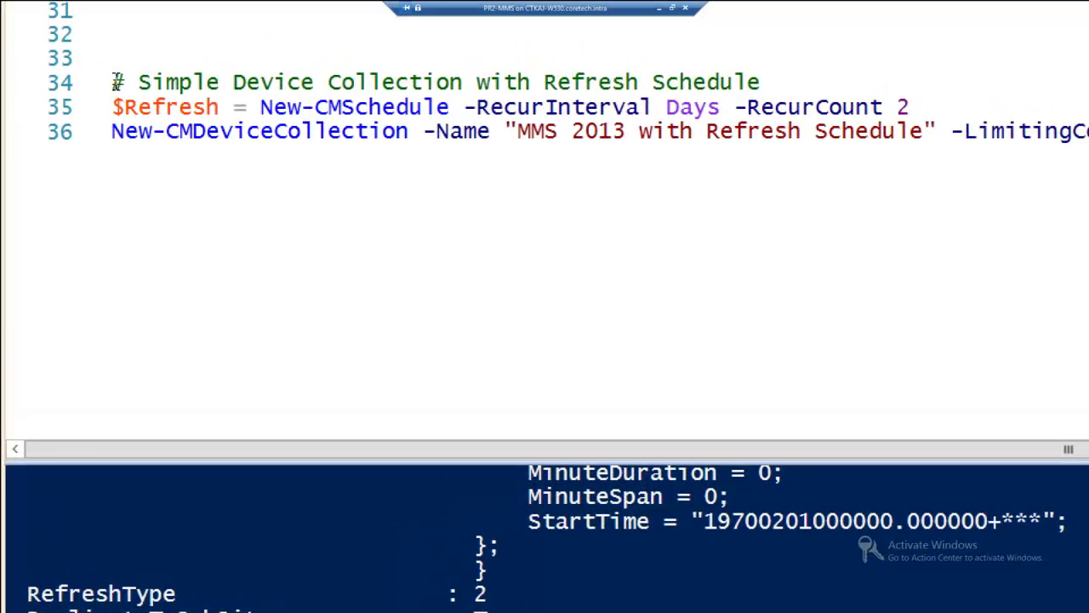
left_click_drag(112, 73, 955, 185)
right_click(722, 128)
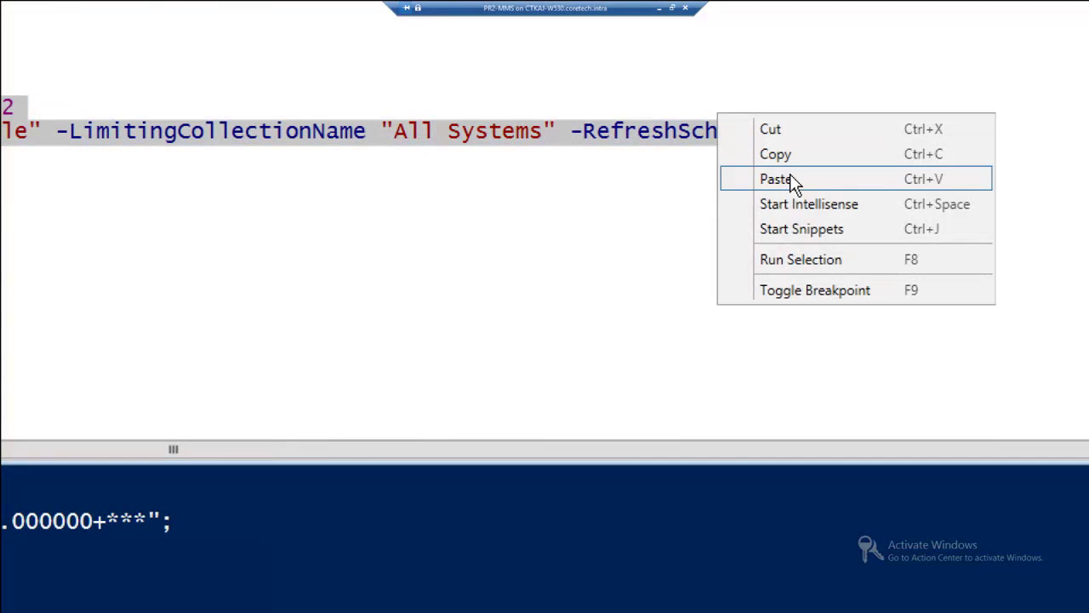
left_click(793, 258)
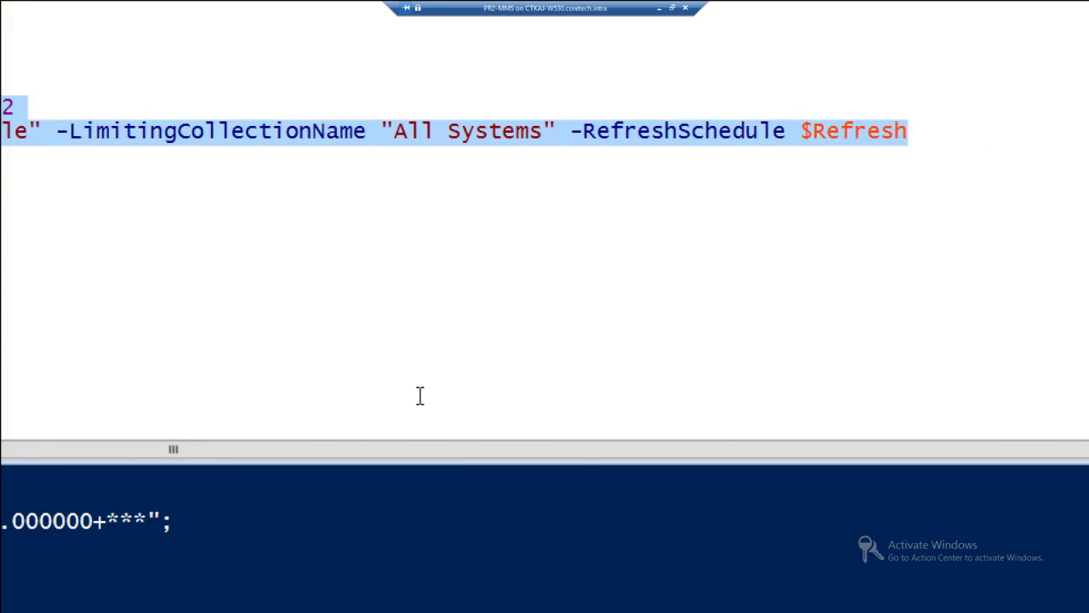
key("super+Escape")
left_click(485, 242)
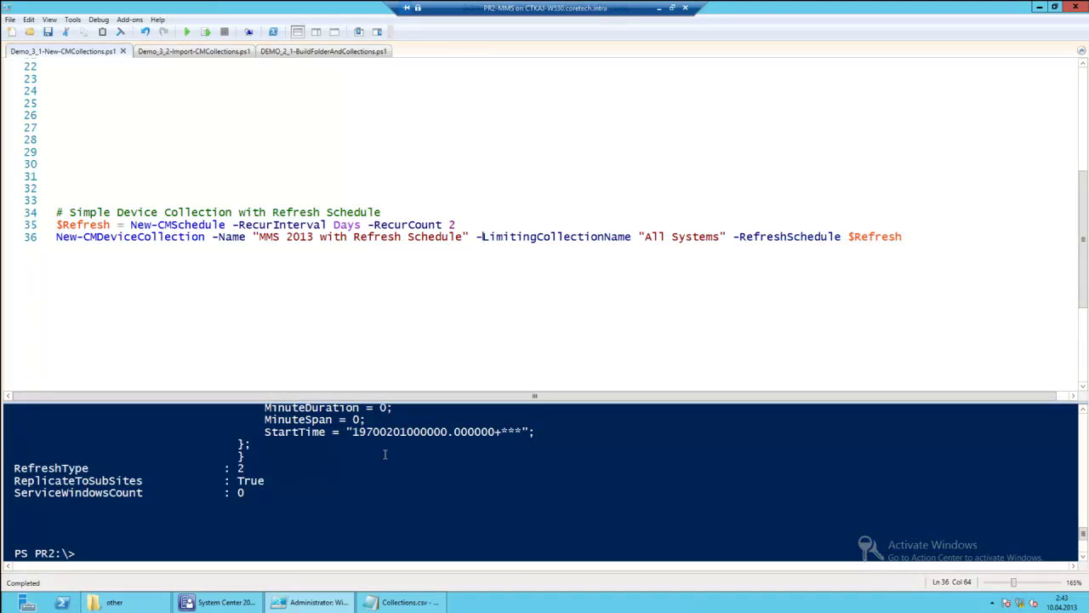
Step: In Configuration Manager, refresh the collections, check the full update schedule of "MMS 2013 with Refresh Schedule" and close its properties
left_click(255, 597)
key("F5")
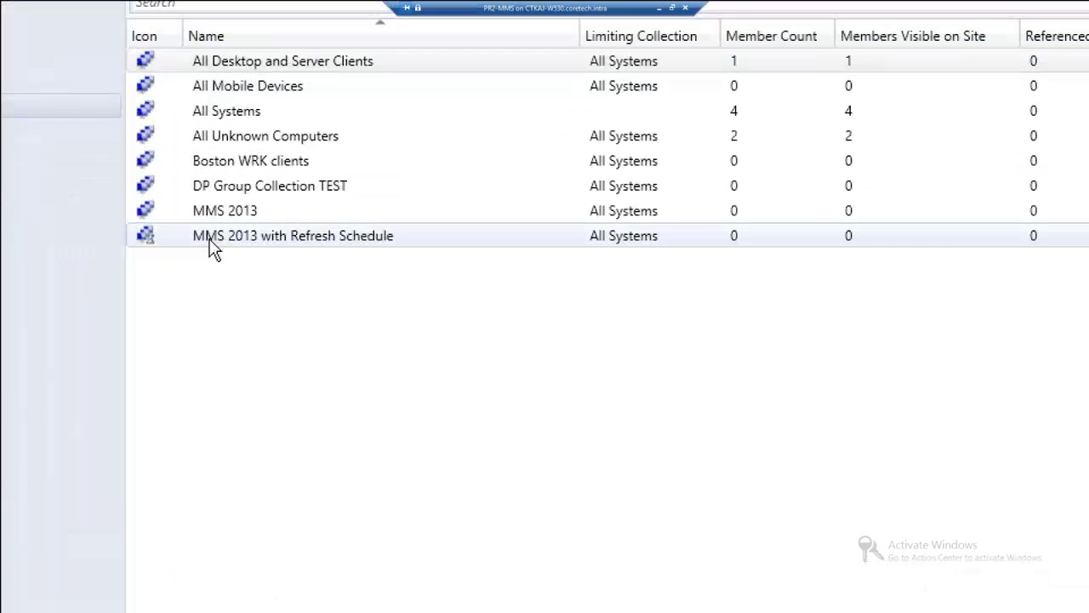
right_click(259, 242)
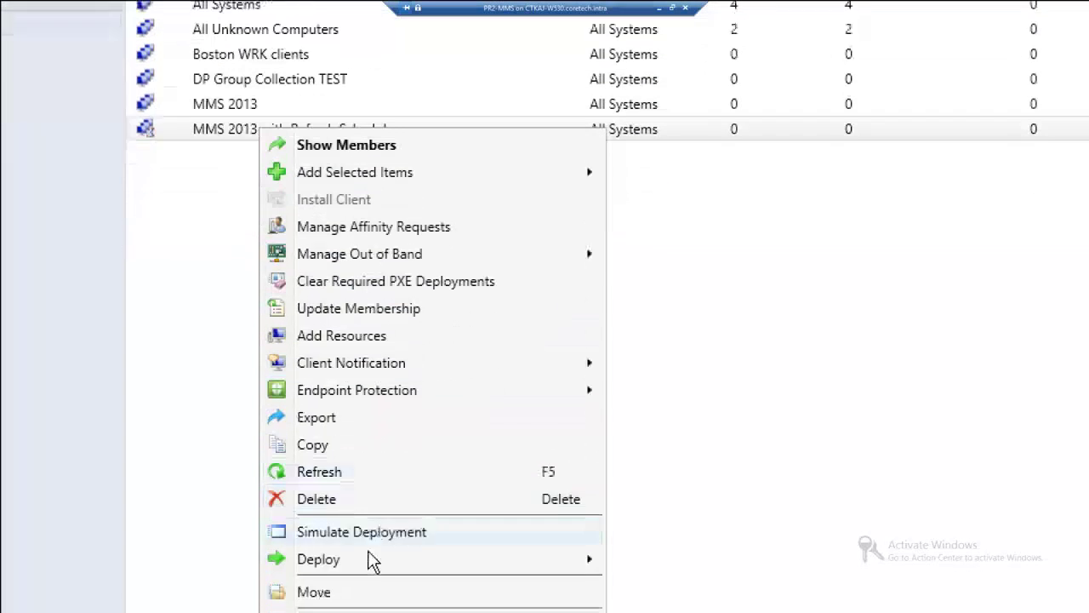
left_click(359, 536)
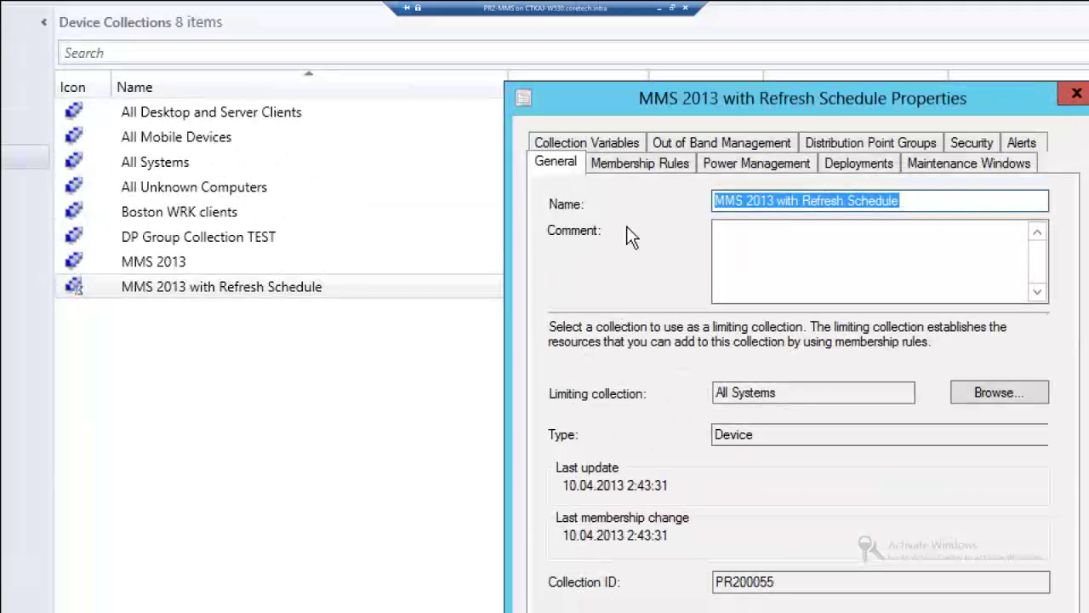
left_click(640, 163)
left_click_drag(704, 96, 610, 22)
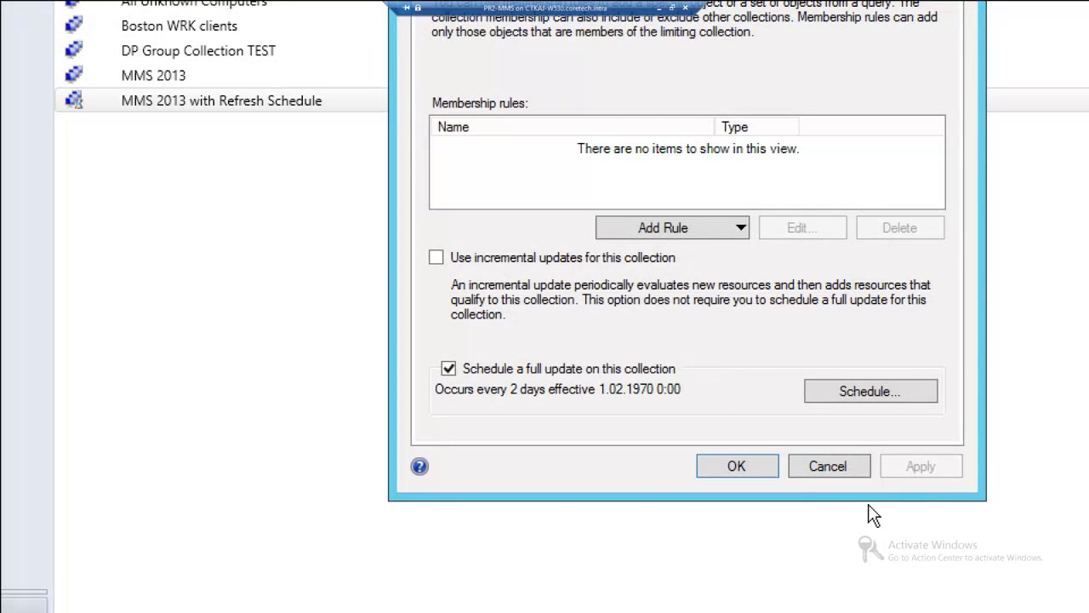
left_click(826, 470)
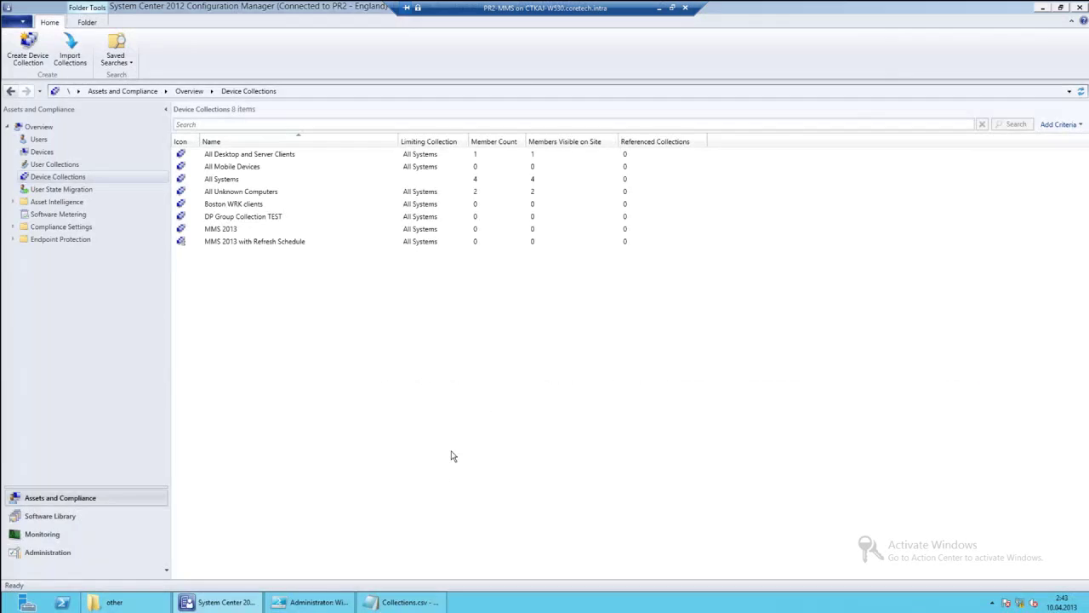
Step: Review Collections.csv in Notepad, then open the Demo_3_2-Import-CMCollections.ps1 script in PowerShell ISE
left_click(392, 602)
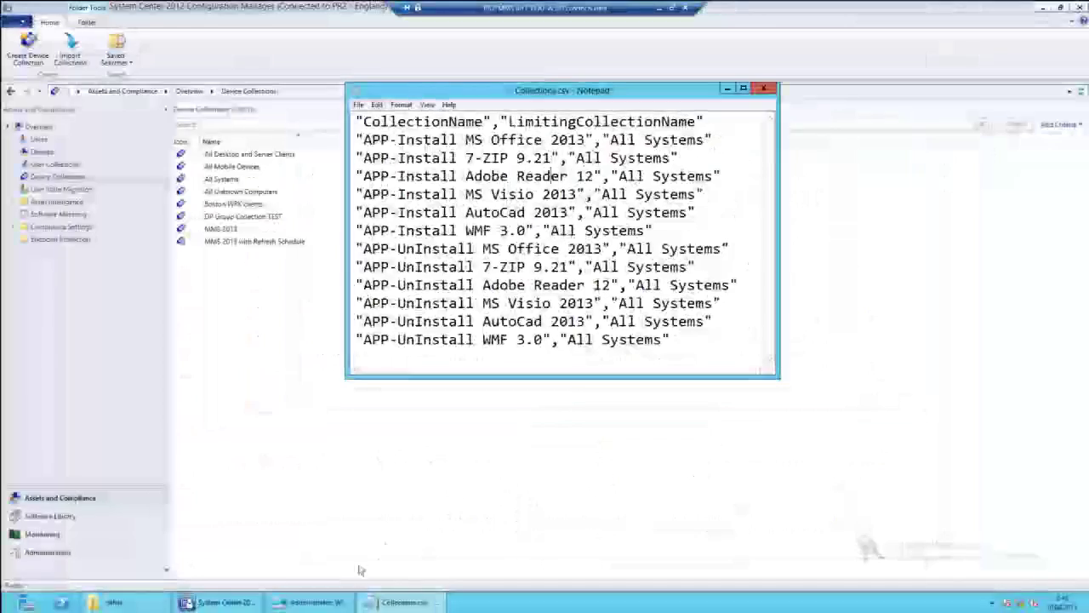
key("alt+Tab")
left_click(216, 55)
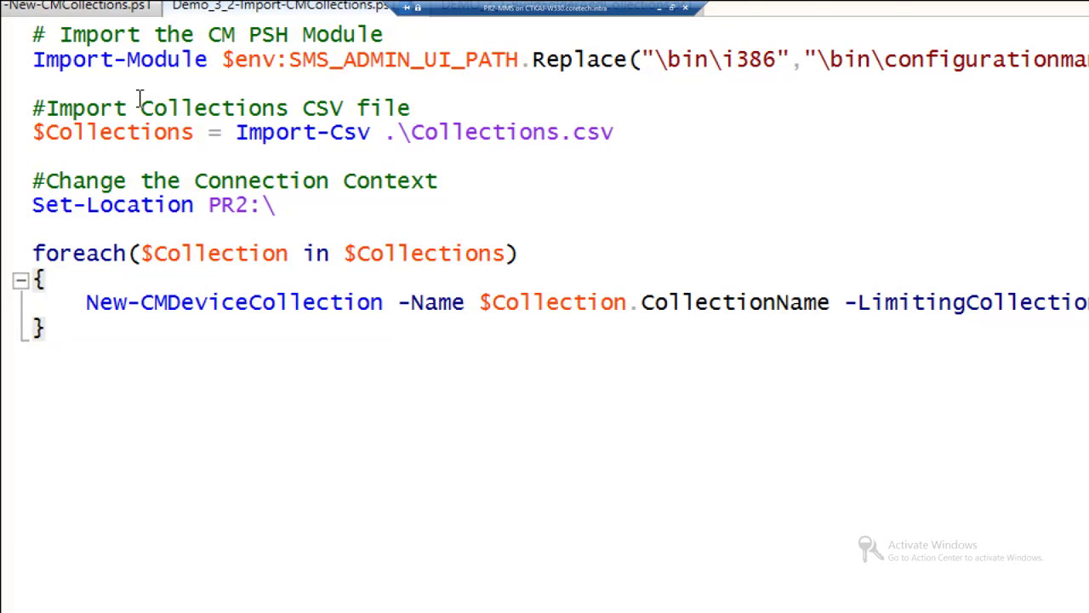
left_click(139, 95)
left_click(436, 189)
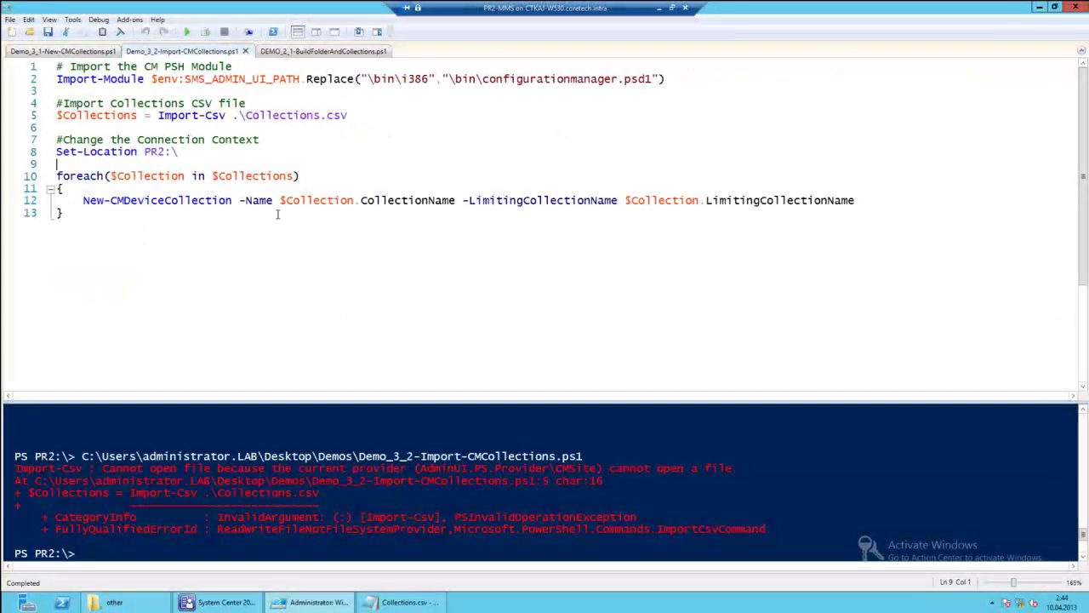
Step: Switch the PowerShell console's location to the C: drive
left_click(321, 221)
left_click(531, 444)
type("c:")
key("Return")
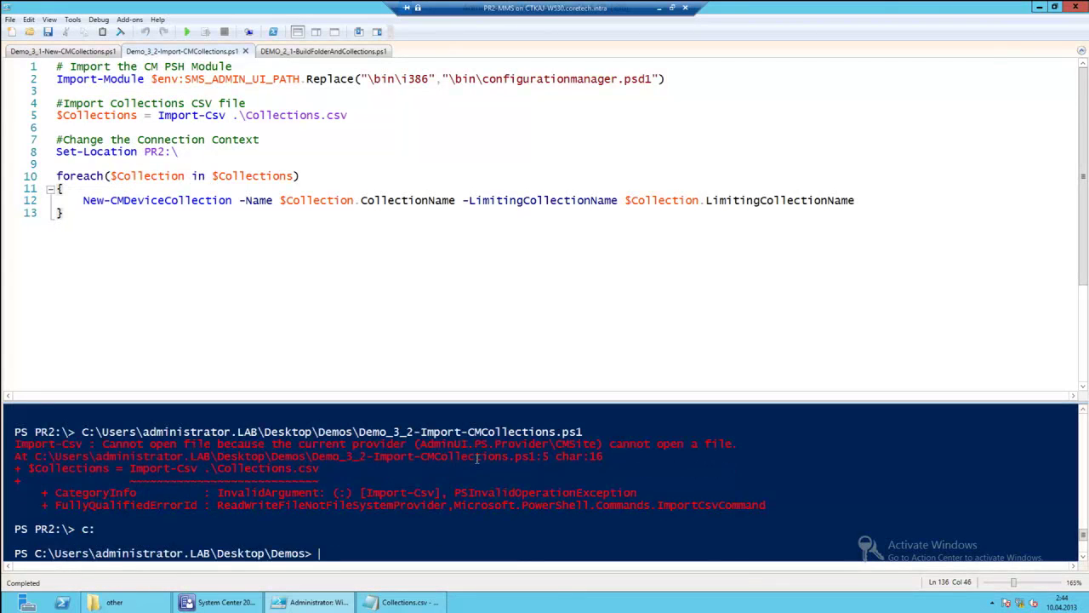
Step: Run the script that creates device collections from Collections.csv, then show Device Collections in Configuration Manager
left_click(476, 235)
key("F5")
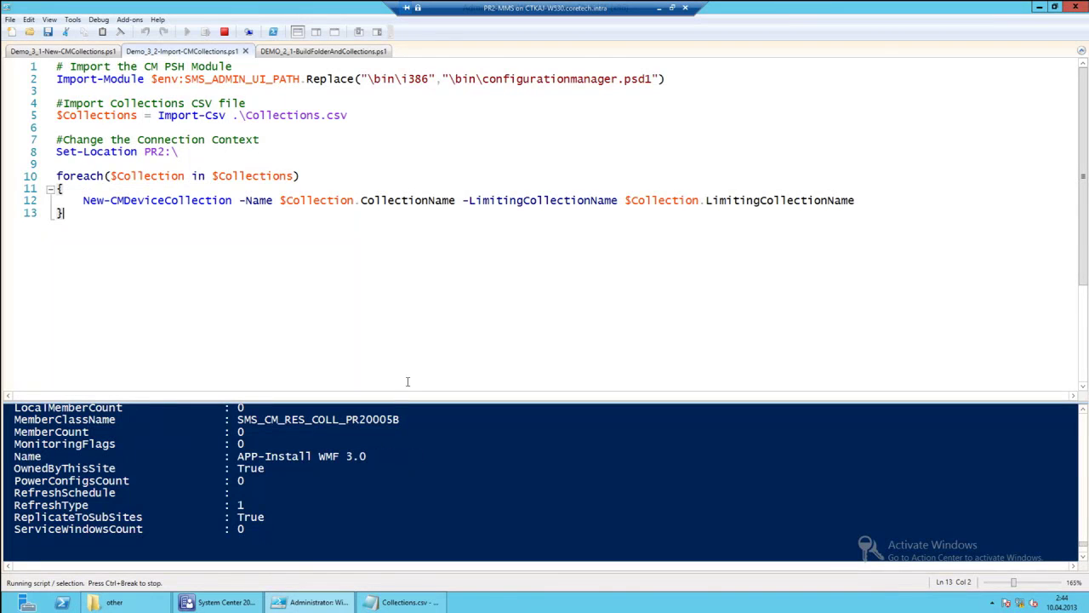
left_click(230, 606)
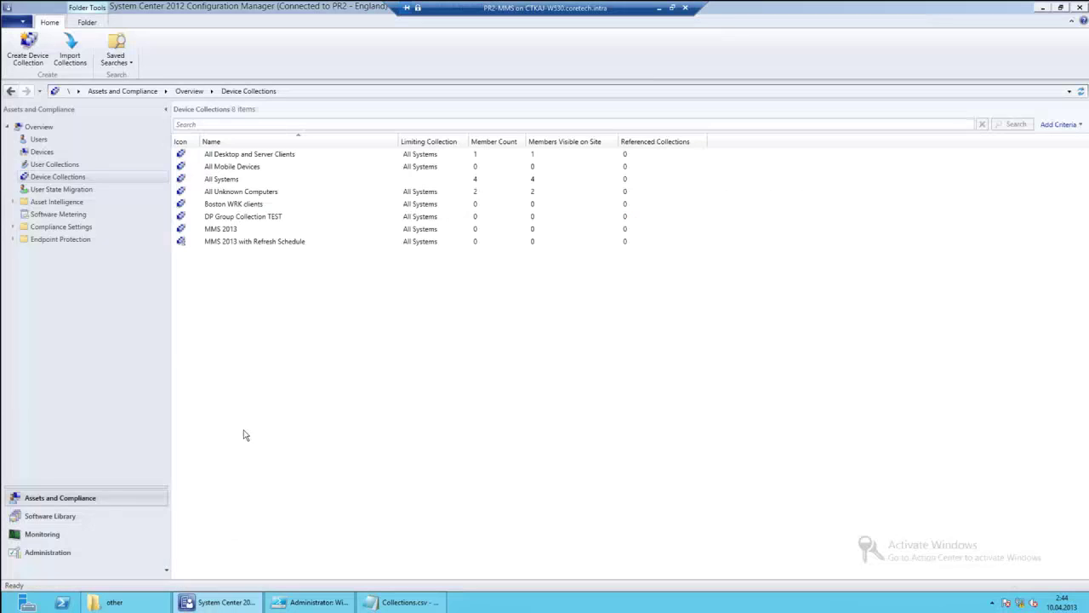
left_click(89, 177)
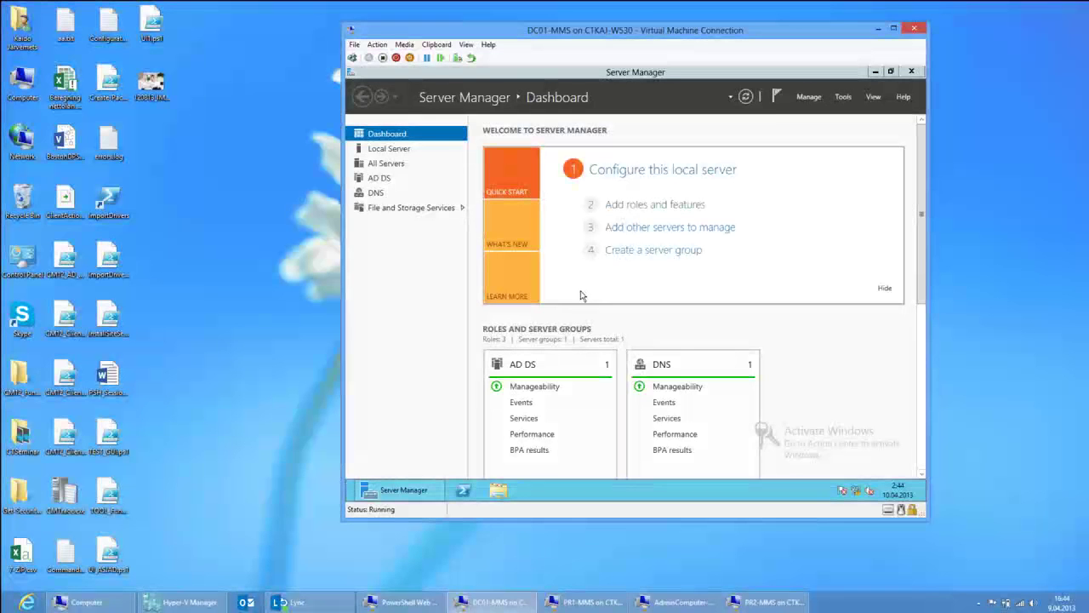
left_click(607, 576)
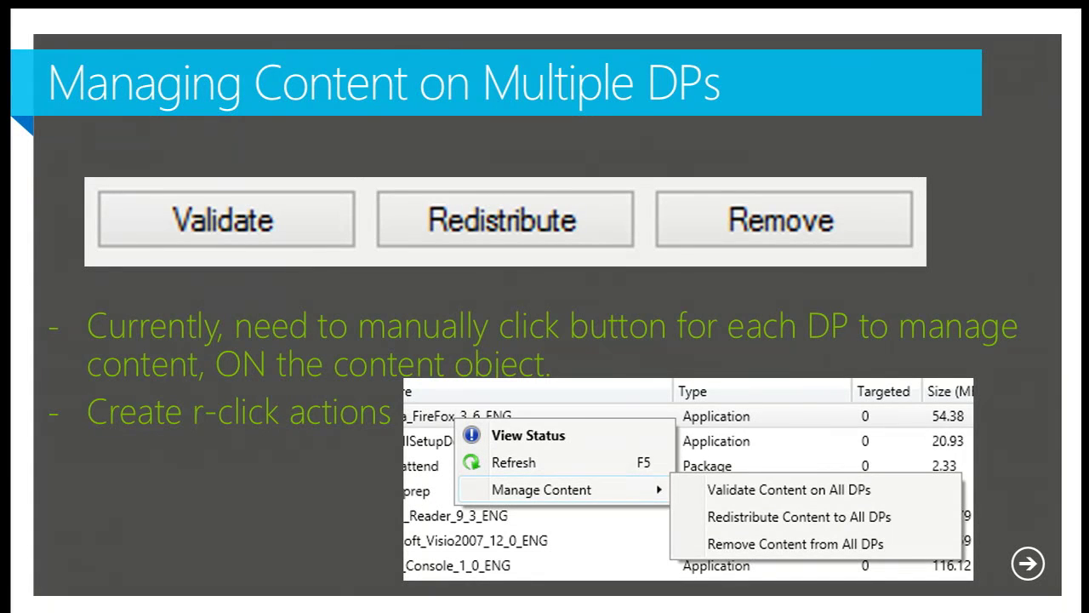
key("Right")
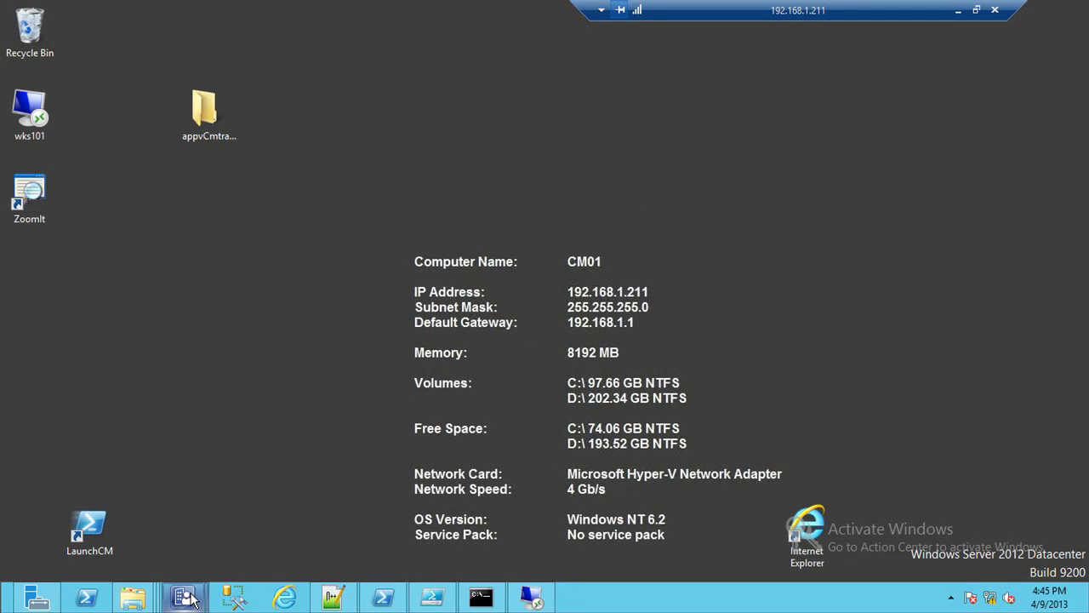
Step: In the Configuration Manager console on CM01, show the actions available for the "Configmgr 2012 Toolkit SP1" package
mouse_move(191, 599)
left_click(287, 505)
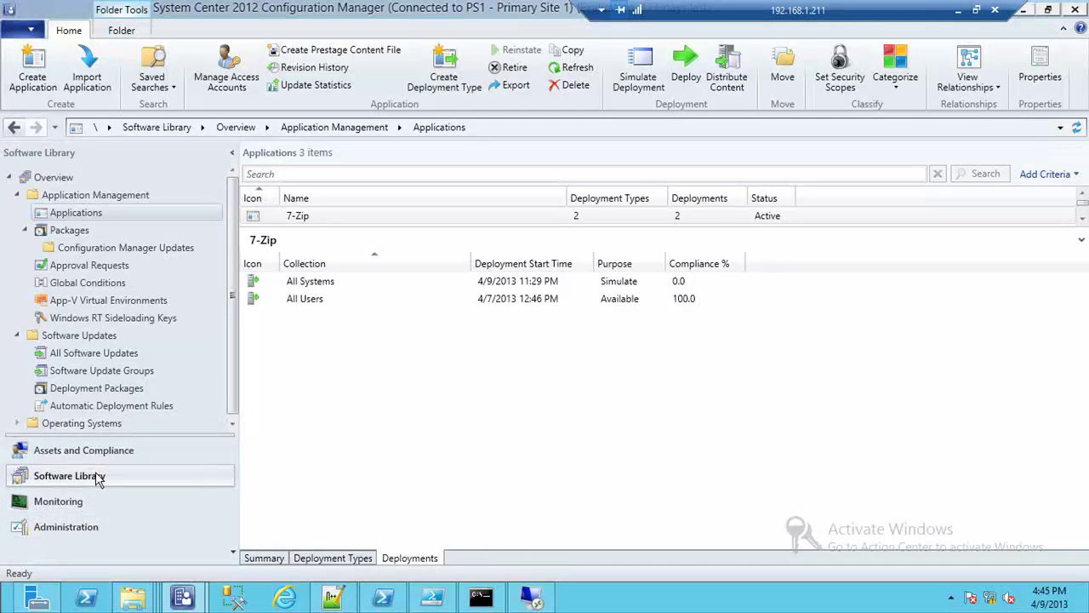
left_click(72, 231)
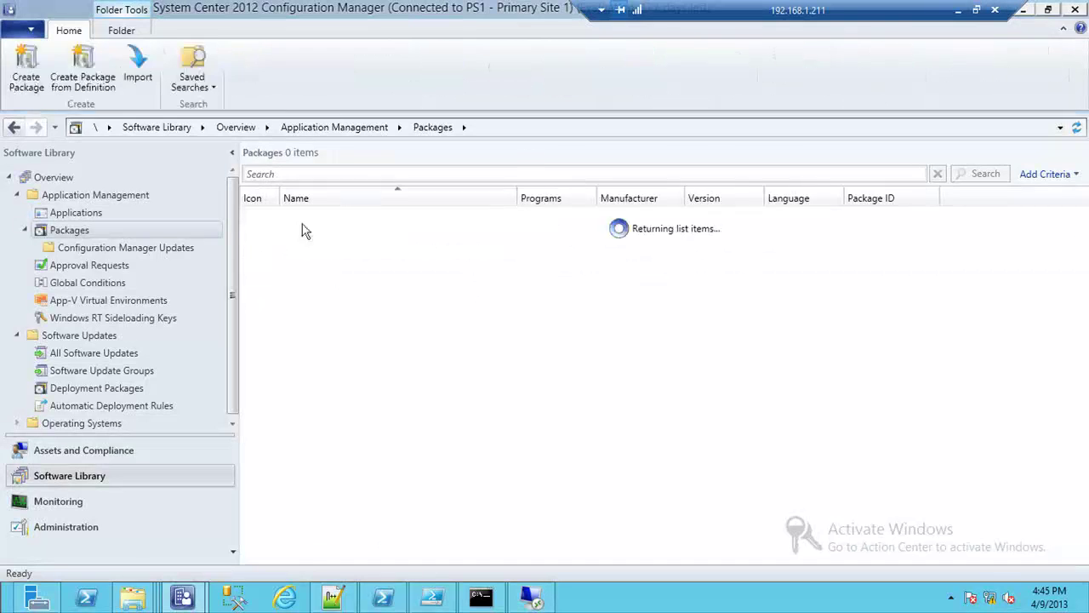
right_click(330, 219)
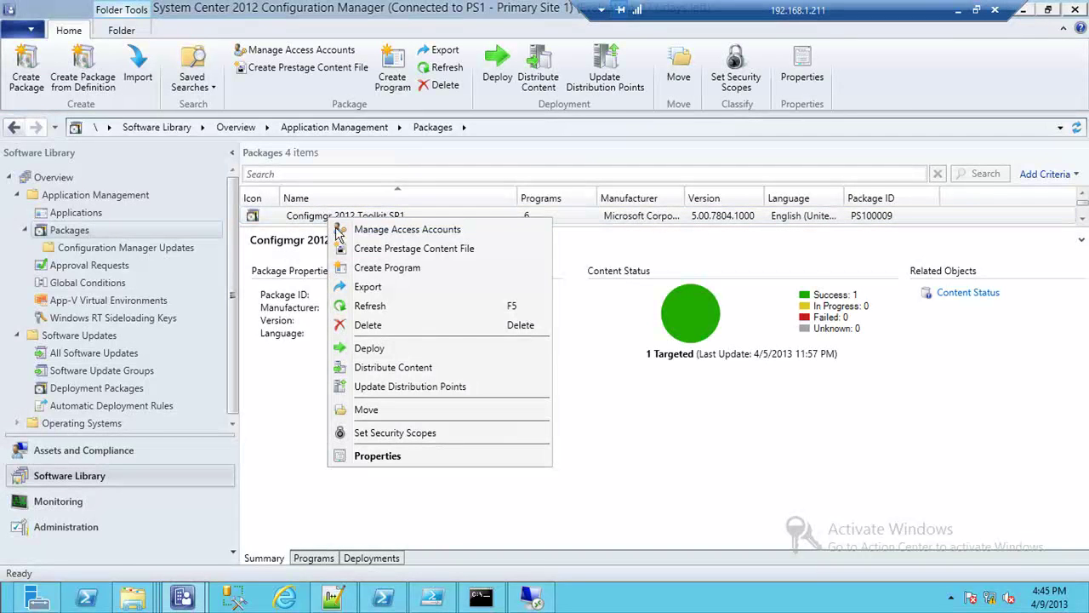
Step: Enlarge the package list above the details area and show the actions available for "Configmgr 2012 Toolkit SP1" again
left_click(669, 223)
left_click_drag(673, 227, 655, 331)
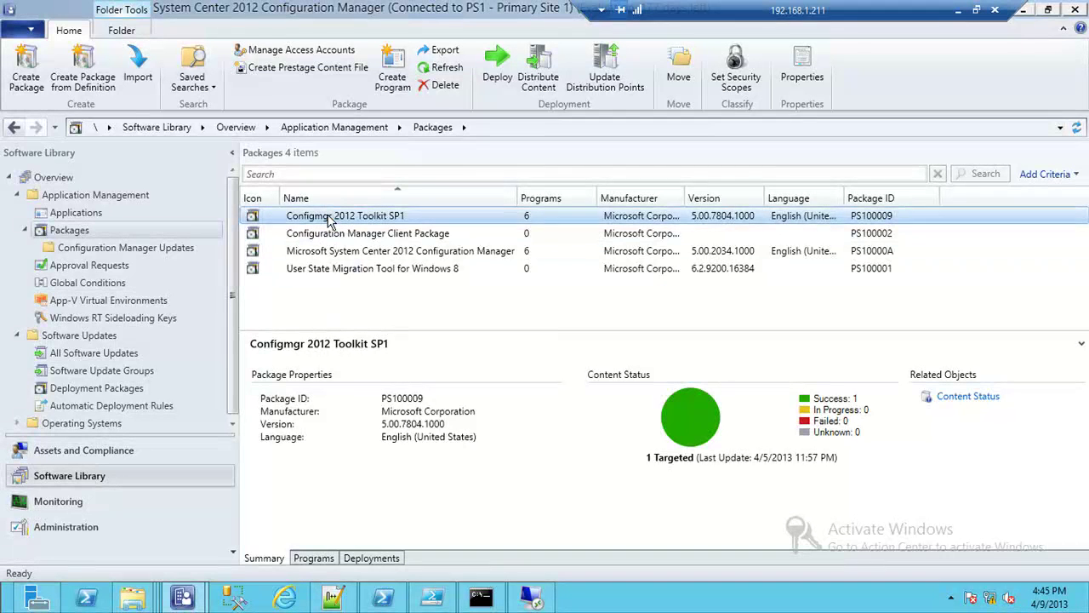
right_click(330, 220)
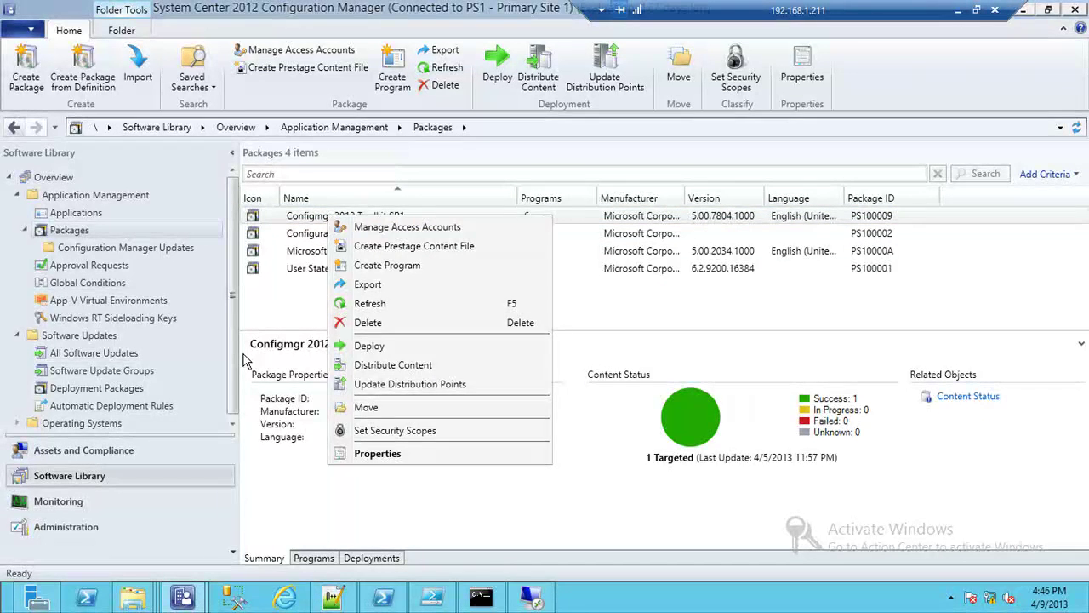
Step: Open Content Status under Distribution Status in Monitoring and show the Manage Content actions for 7-Zip
left_click(56, 502)
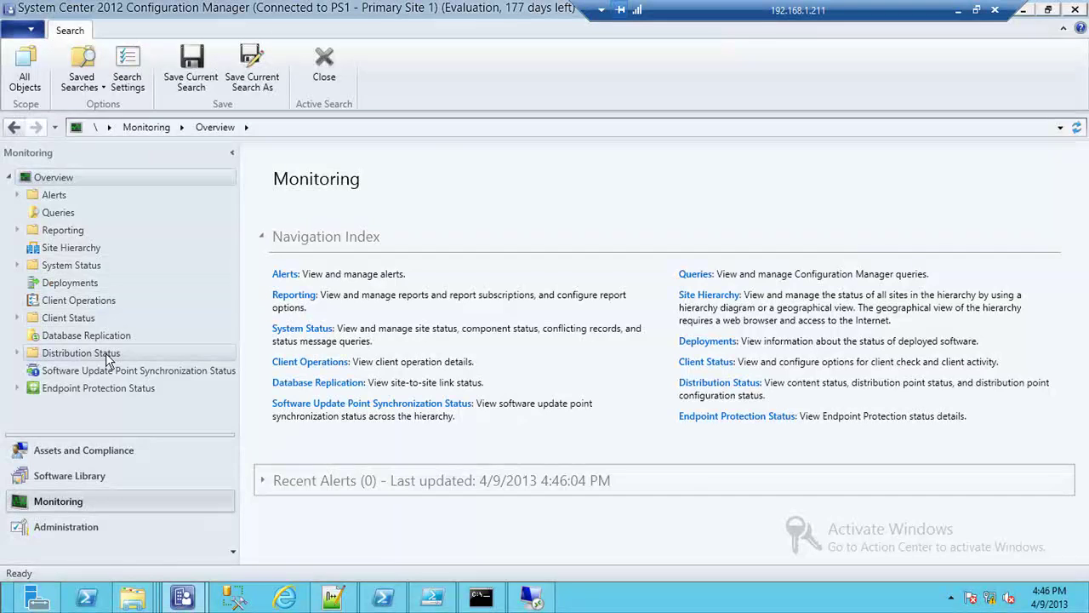
left_click(81, 352)
left_click(17, 353)
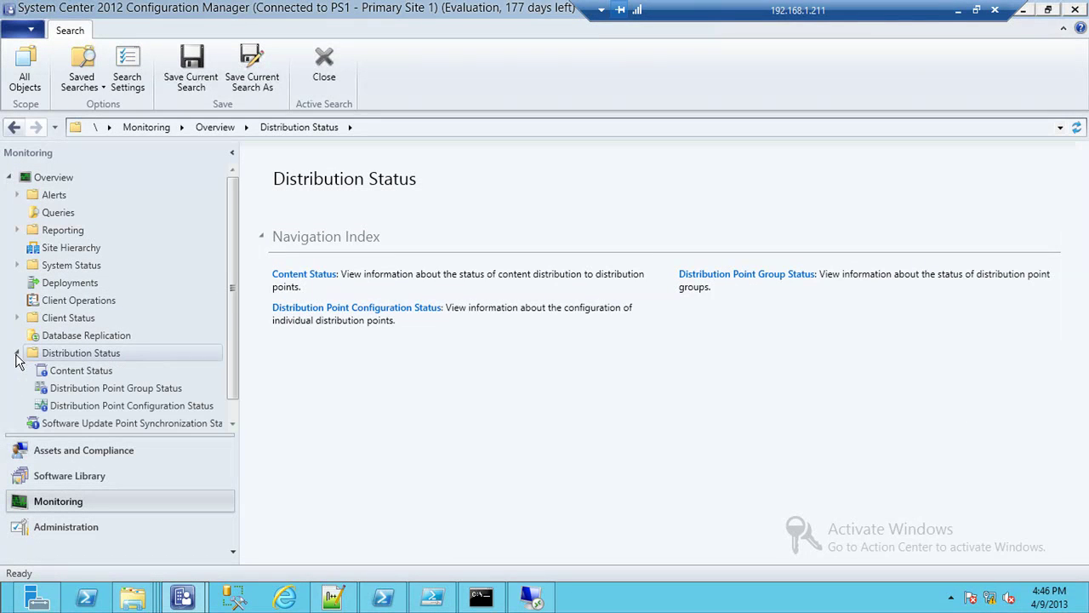
left_click(99, 372)
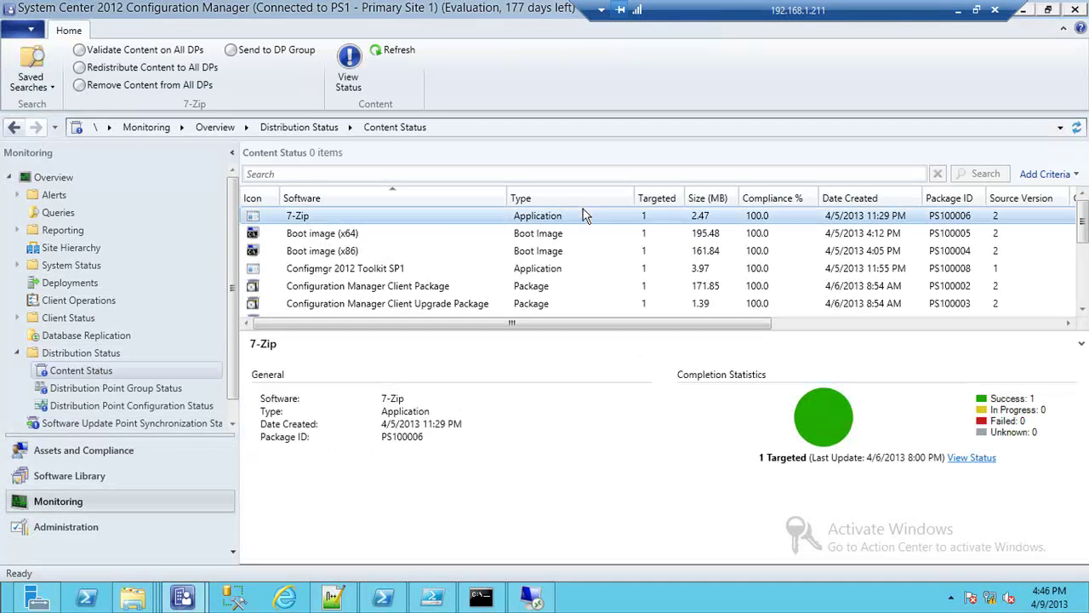
right_click(331, 220)
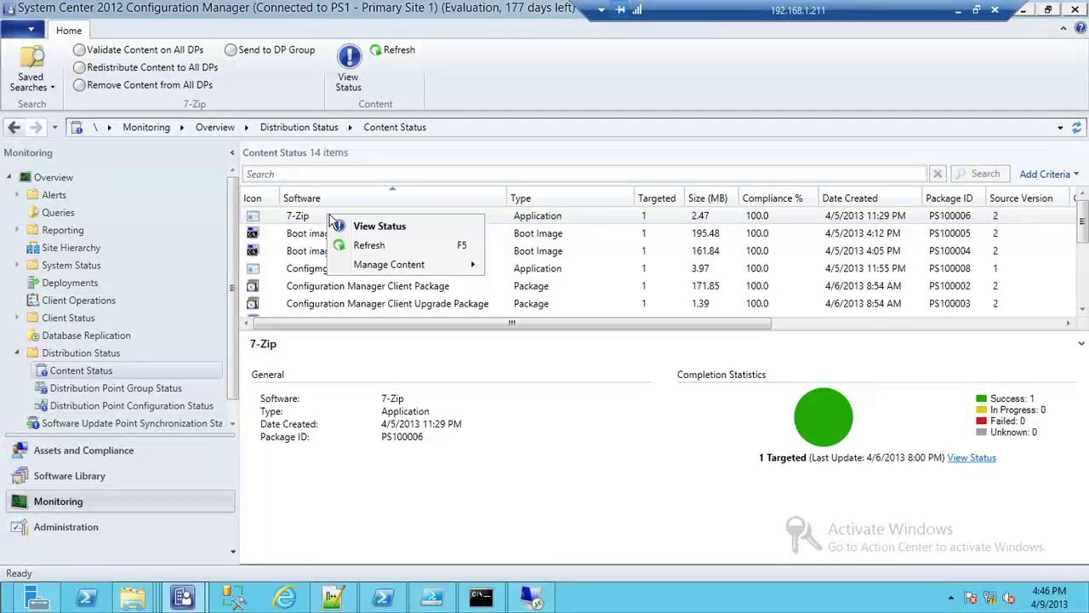
mouse_move(425, 269)
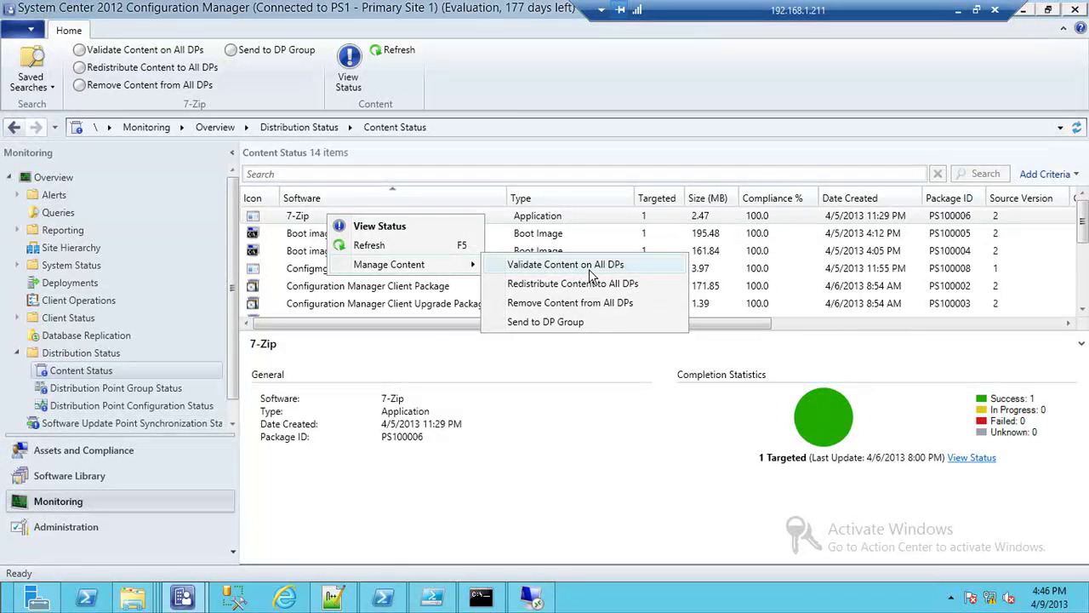
Step: Switch to PowerShell ISE and show the SendToDPGroup.ps1 script
left_click(432, 598)
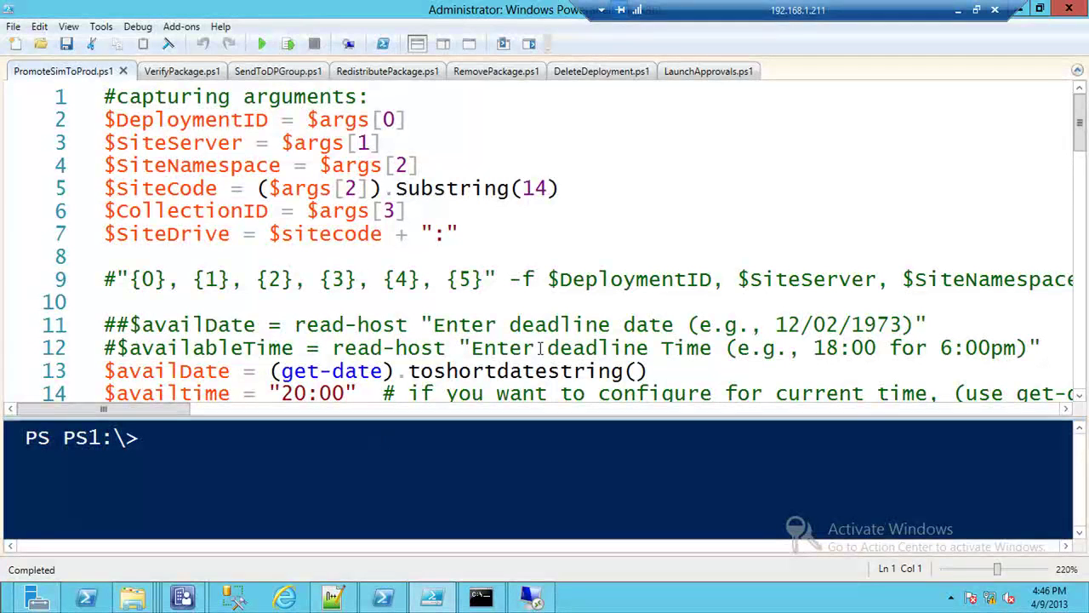
left_click(281, 73)
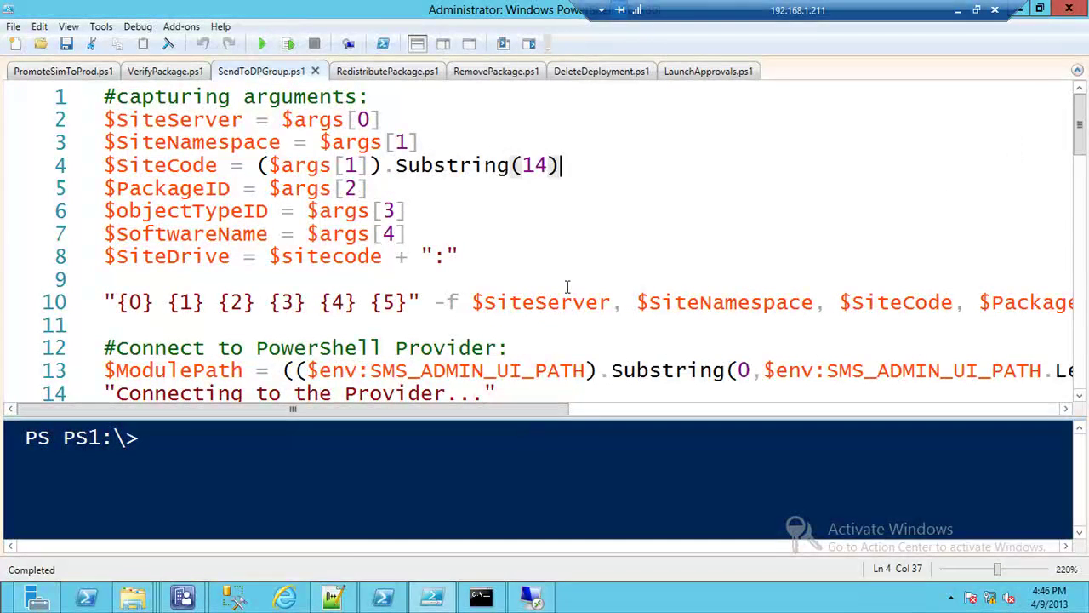
mouse_move(134, 603)
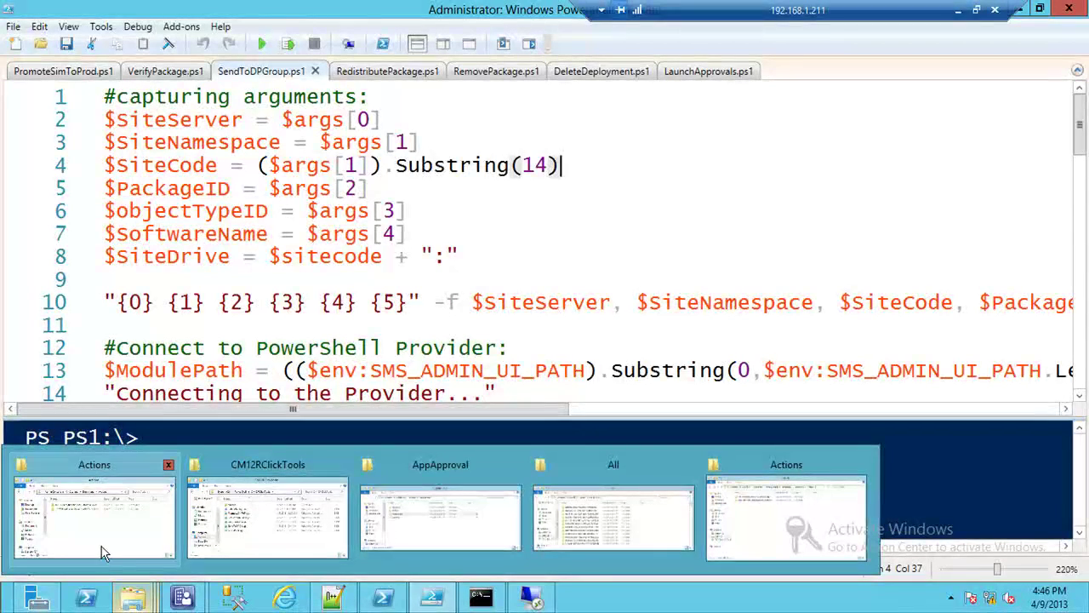
left_click(102, 553)
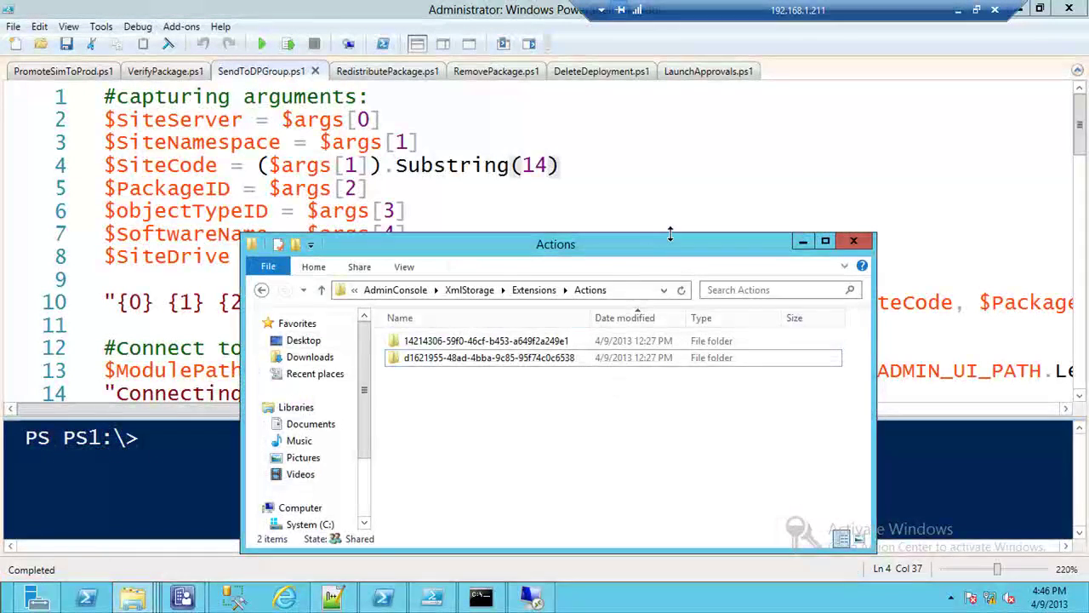
left_click_drag(670, 233, 644, 126)
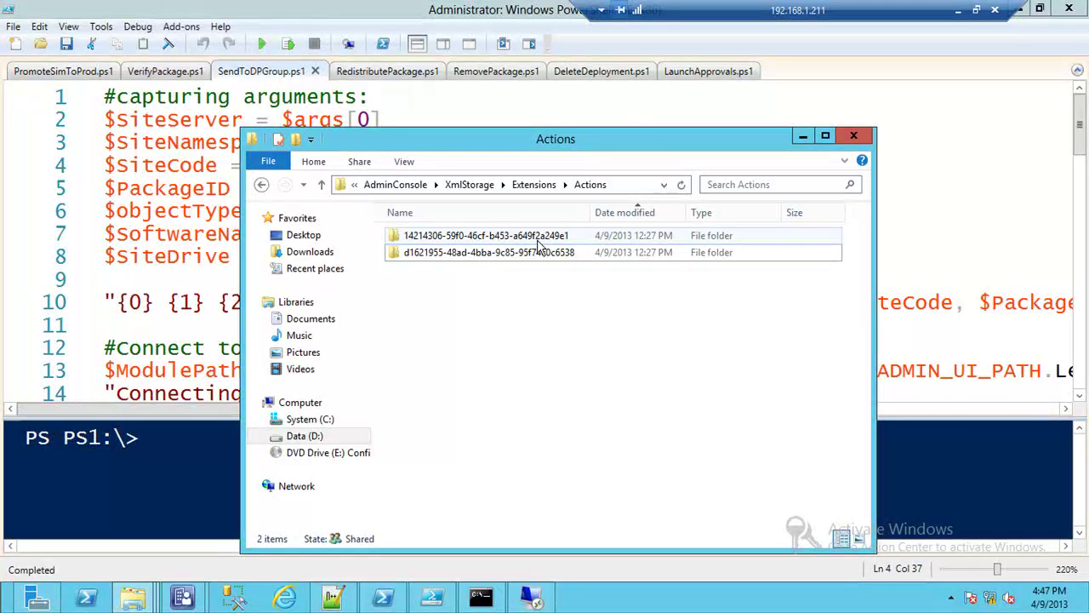
mouse_move(538, 244)
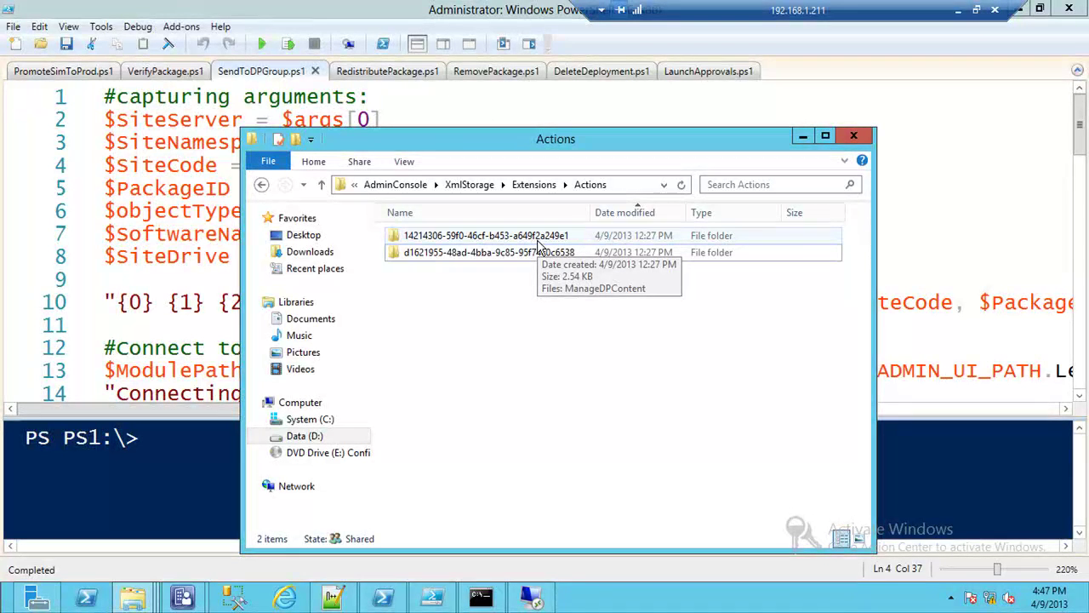
double_click(539, 242)
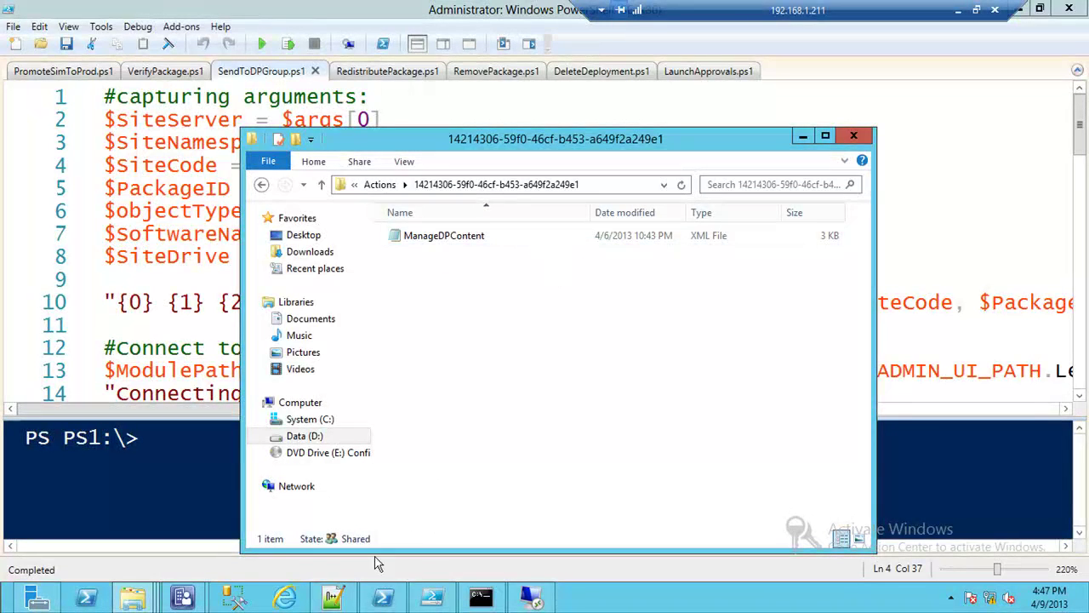
Step: Review the executable and script parameters of the "Validate Content on All DPs" action in ManageDPContent.xml in Notepad++, then minimize the editor
left_click(332, 598)
left_click(238, 307)
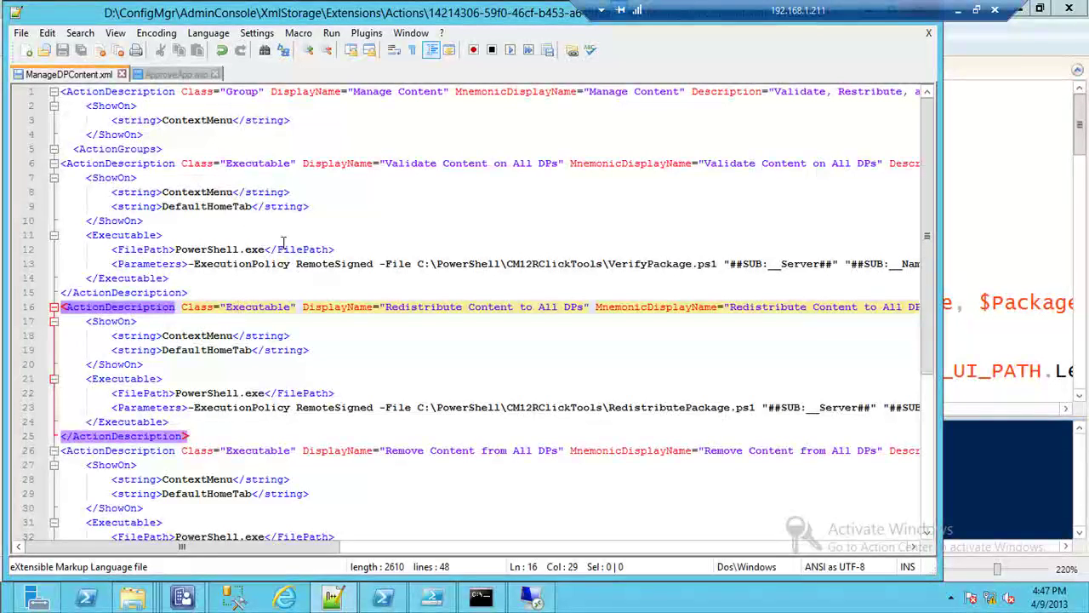
left_click_drag(265, 250, 189, 264)
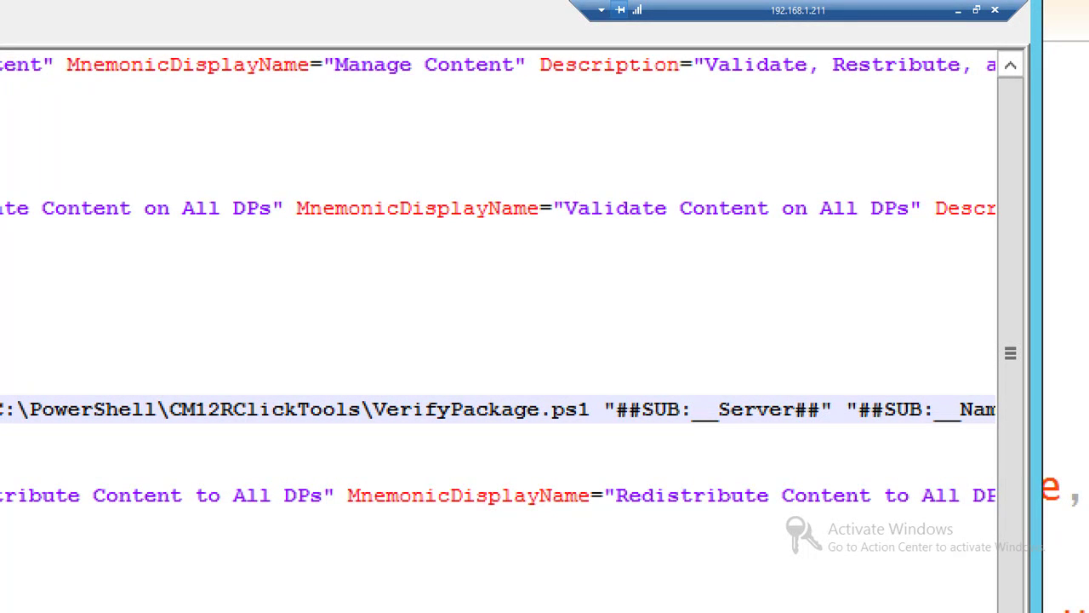
key("super+Escape")
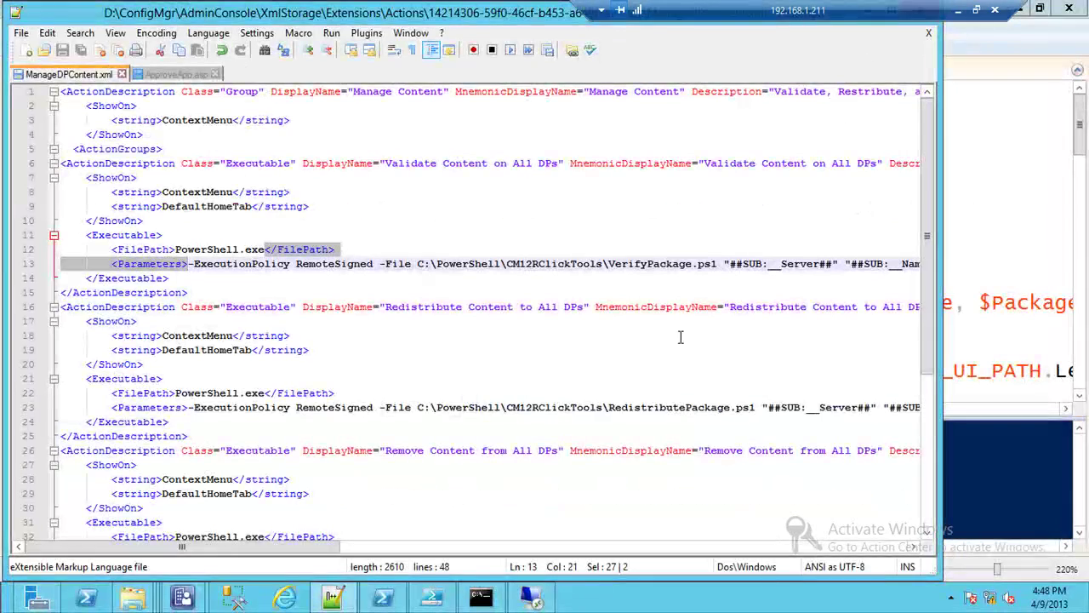
left_click_drag(324, 552, 457, 528)
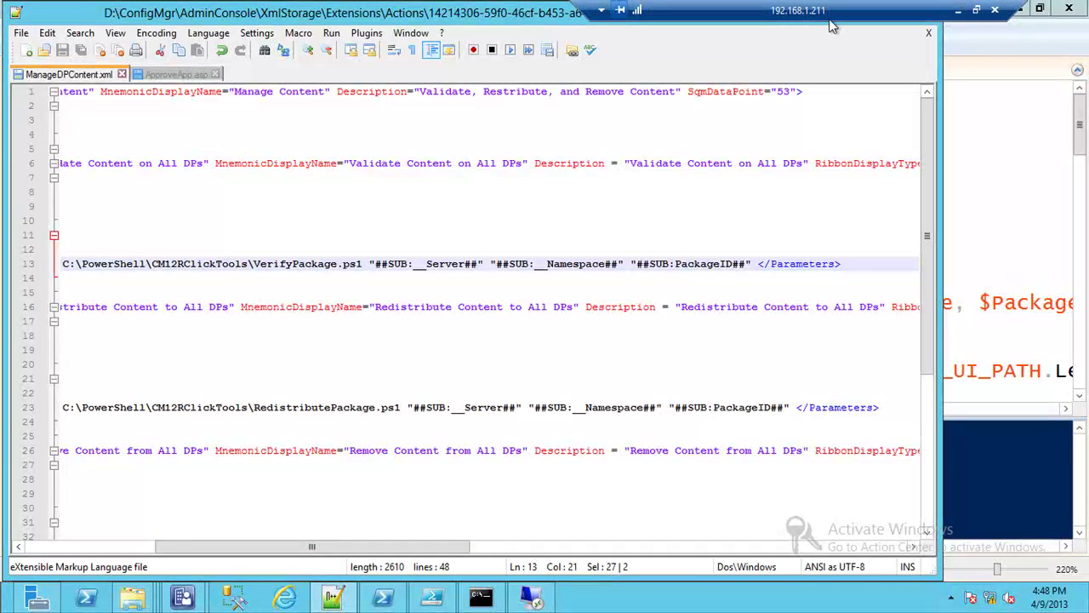
left_click(1020, 9)
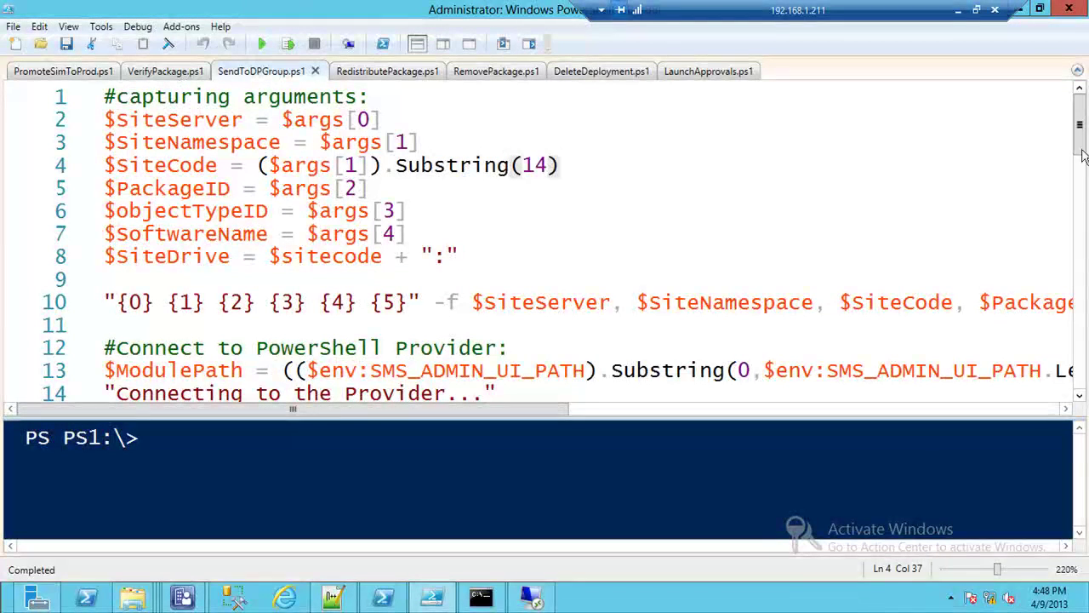
Step: Read through SendToDPGroup.ps1, from the captured arguments to the switch block on $objectTypeID
left_click_drag(1079, 128, 1082, 136)
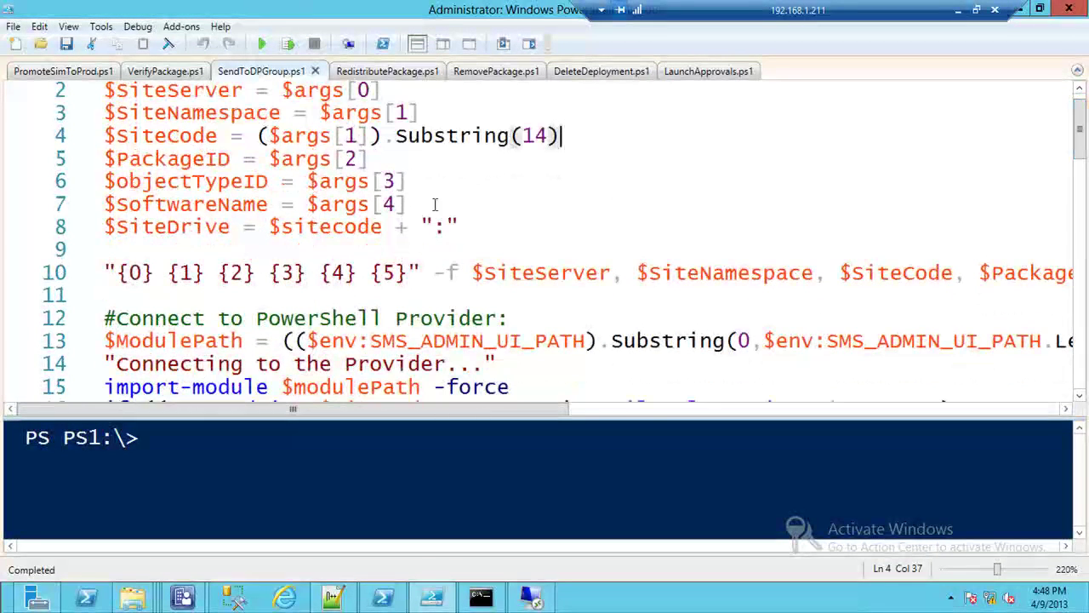
left_click_drag(1083, 136, 1082, 161)
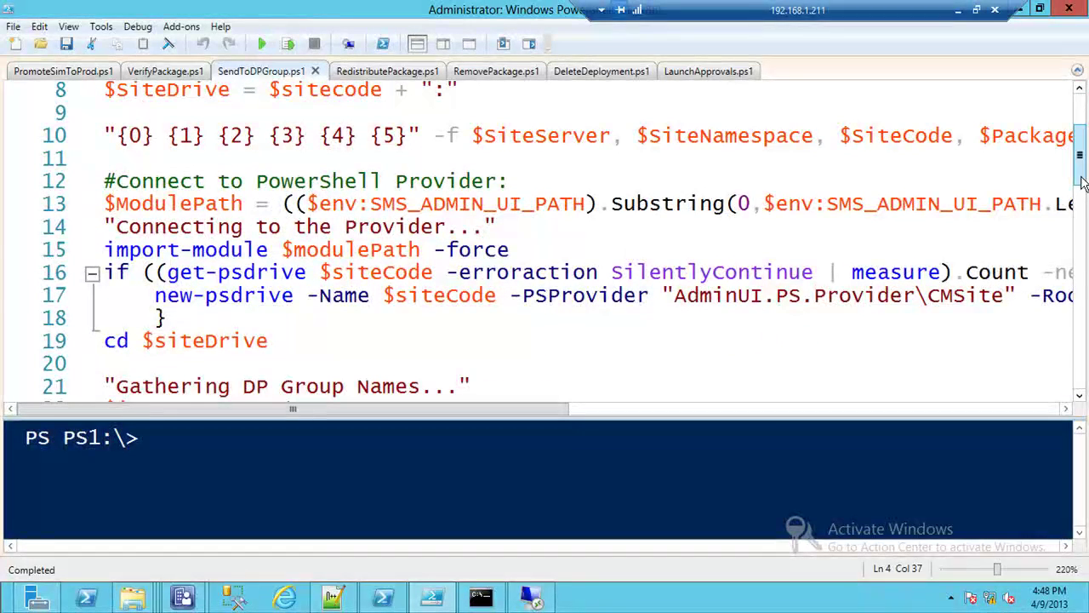
left_click_drag(1080, 170, 1080, 223)
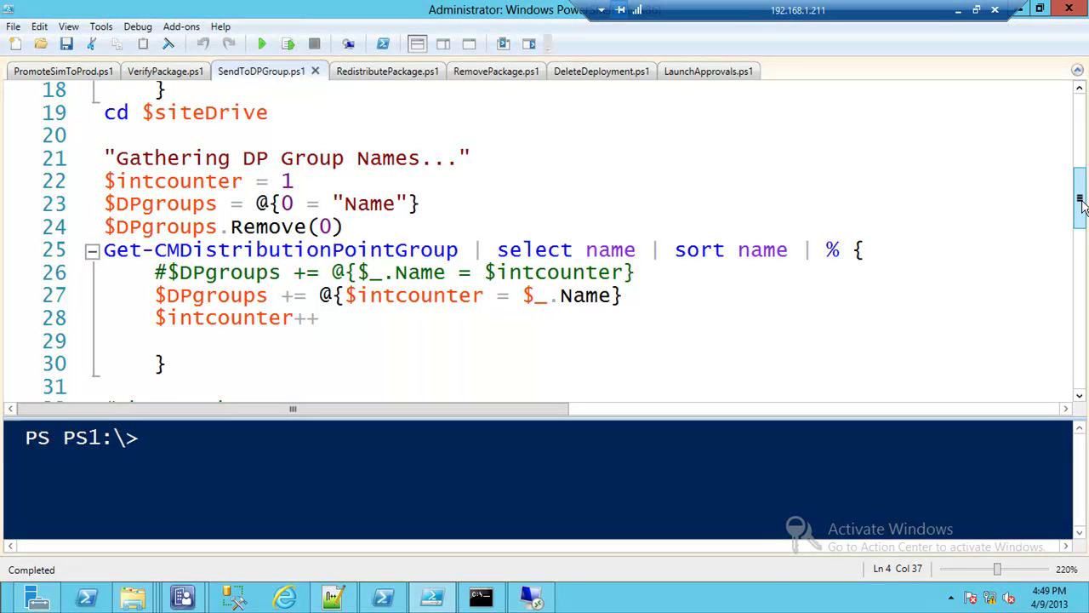
left_click_drag(1080, 205, 1080, 226)
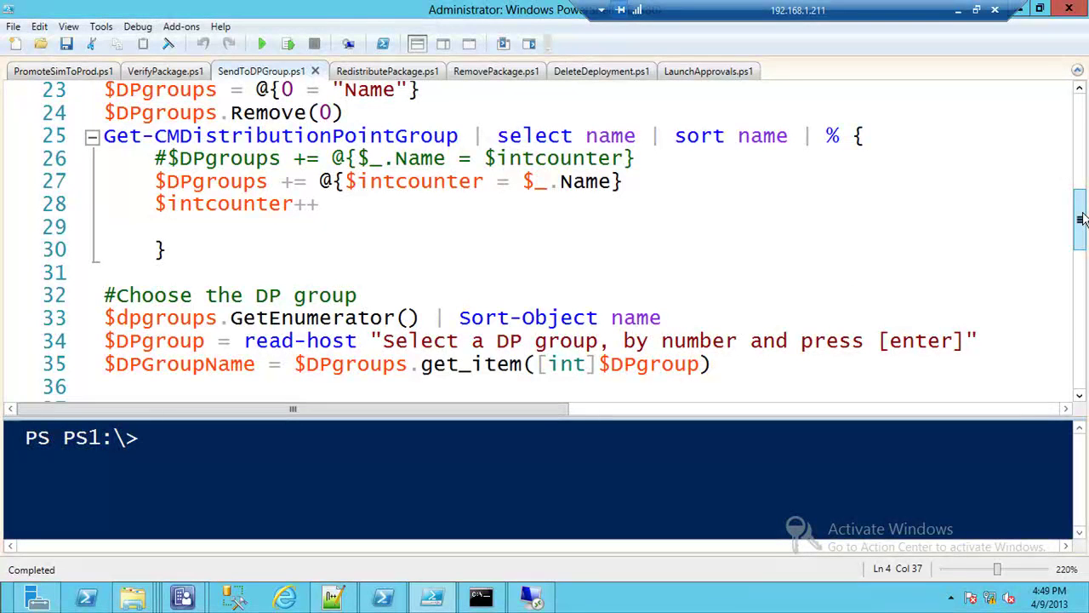
left_click_drag(1081, 220, 1081, 253)
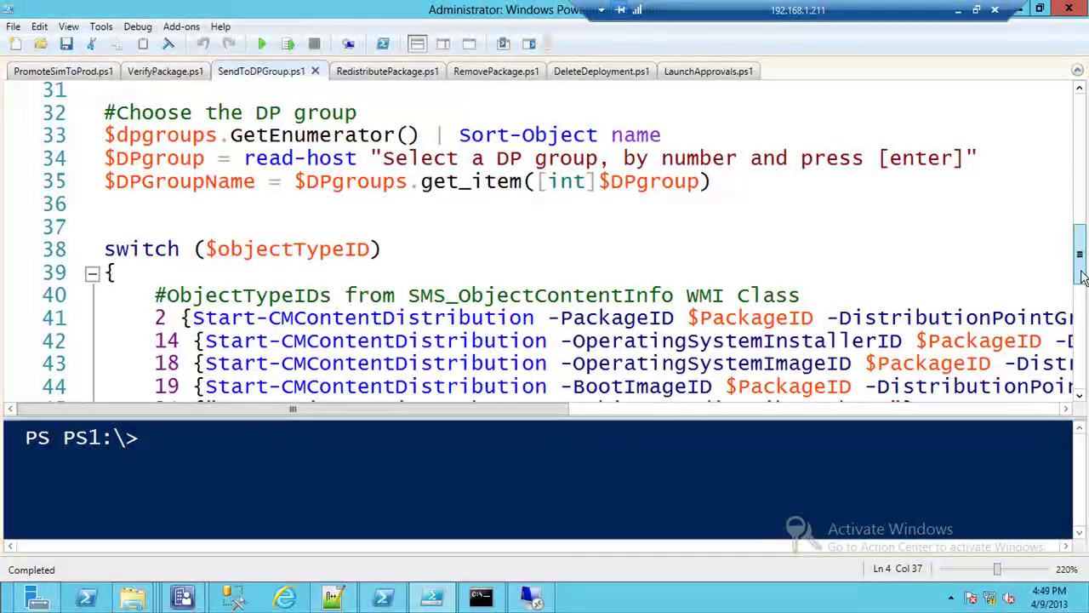
left_click_drag(1082, 276, 1083, 298)
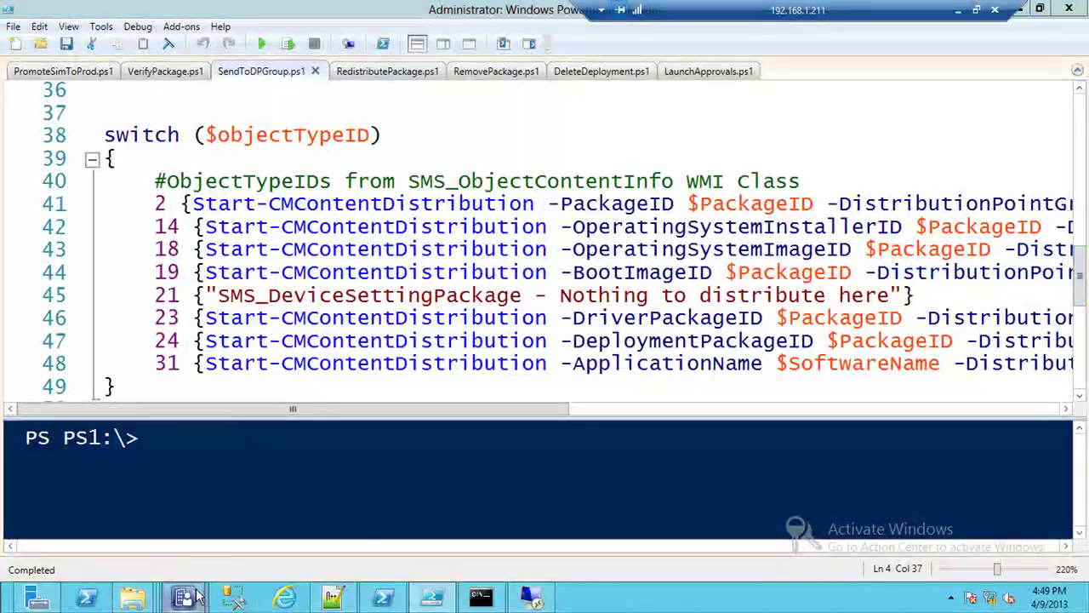
Step: In the Configuration Manager console, send the 7-Zip content to a DP group, choosing group 1 (Amer), and close the completed script window
mouse_move(196, 596)
left_click(220, 465)
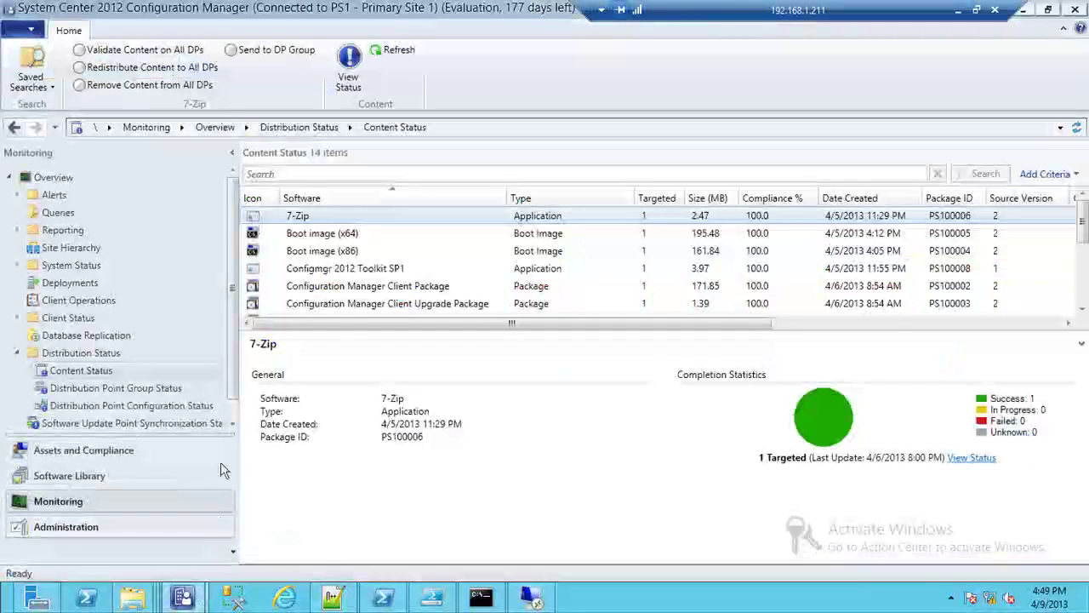
right_click(489, 219)
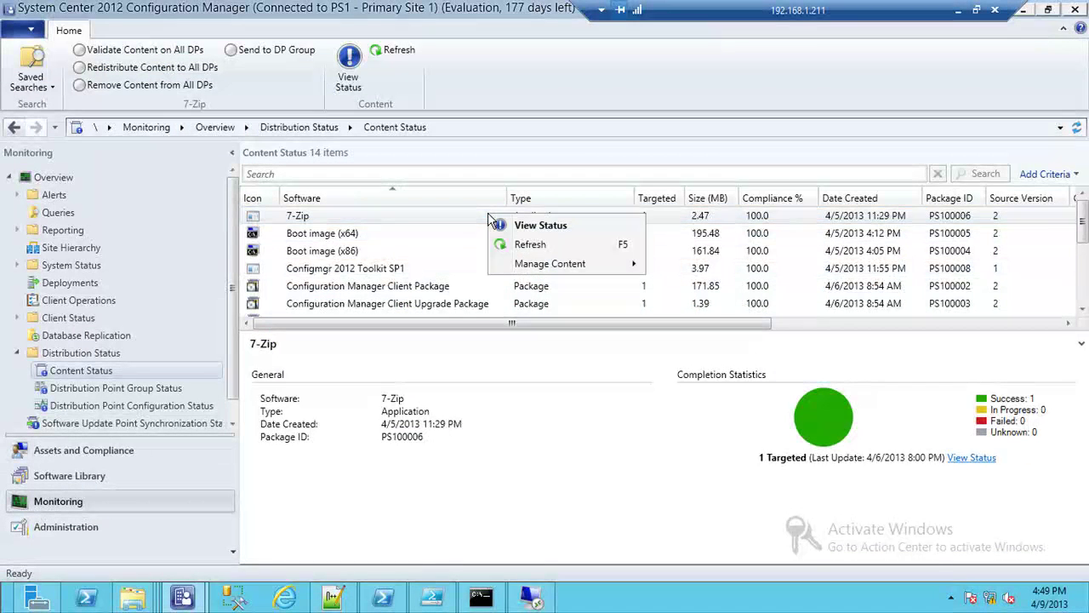
mouse_move(574, 266)
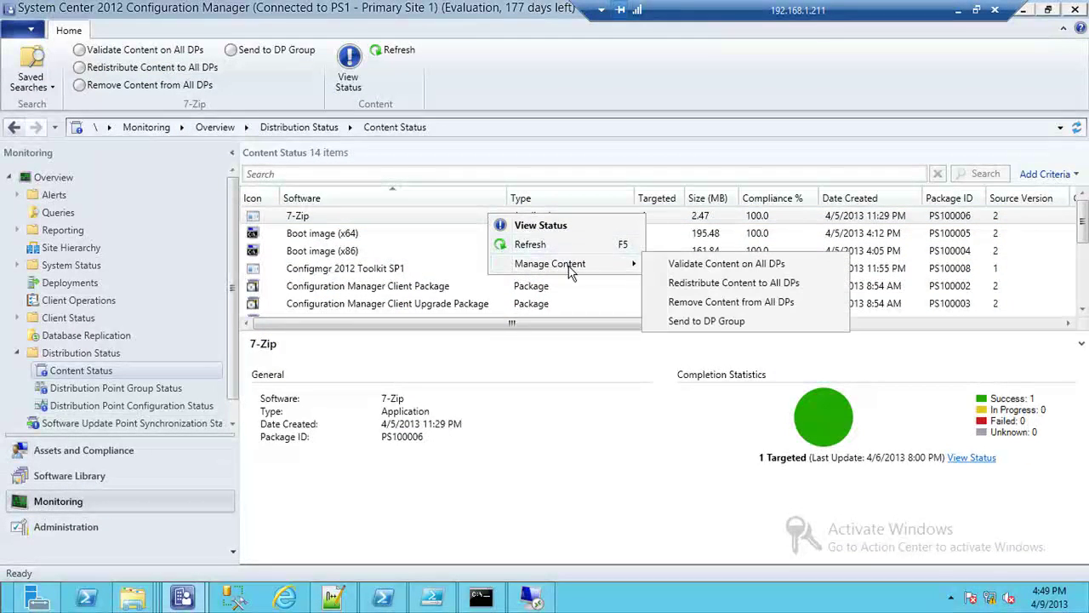
left_click(714, 321)
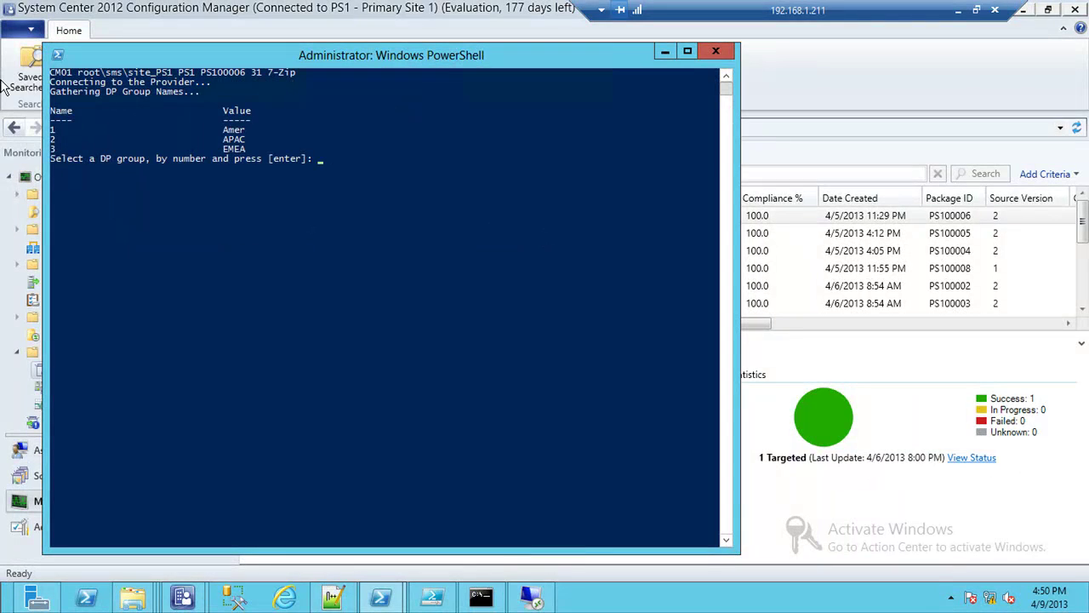
type("1")
key("Return")
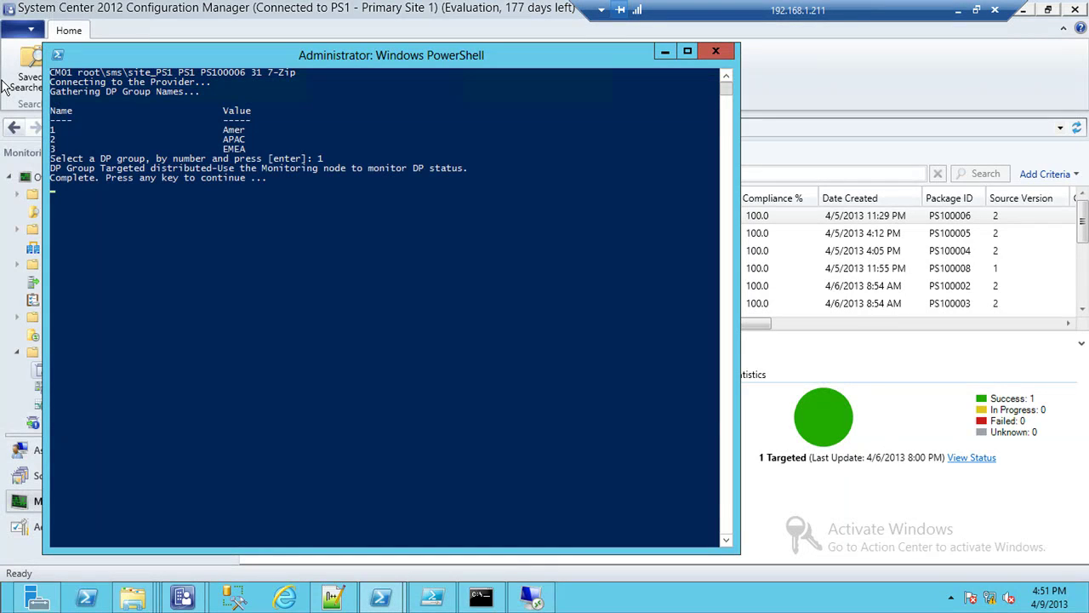
key("Return")
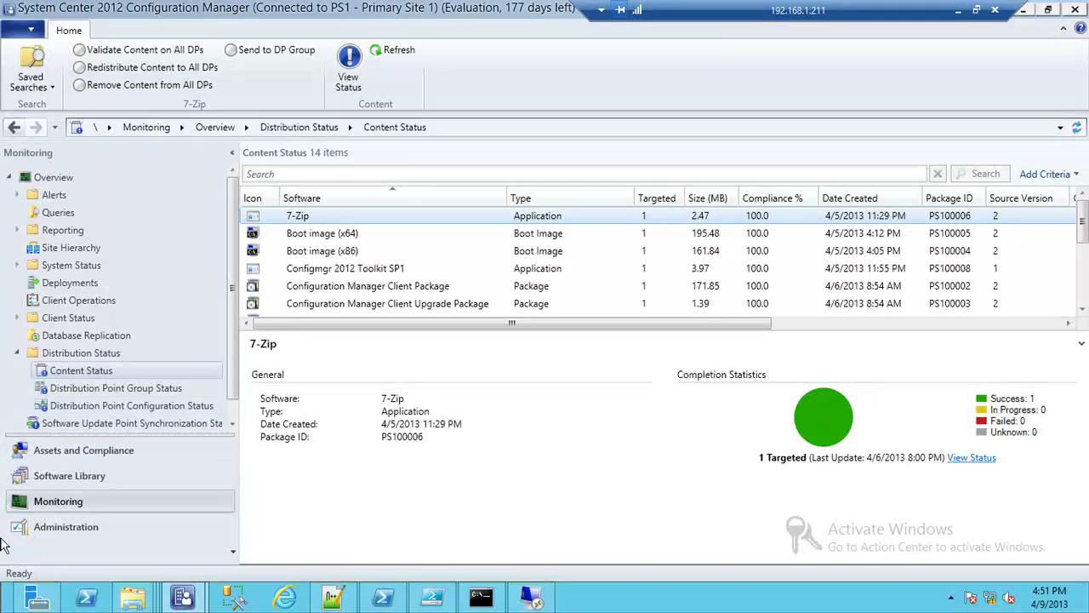
Step: Switch back to PowerShell ISE and review RedistributePackage.ps1, including its redistribution loop and captured arguments
left_click(434, 600)
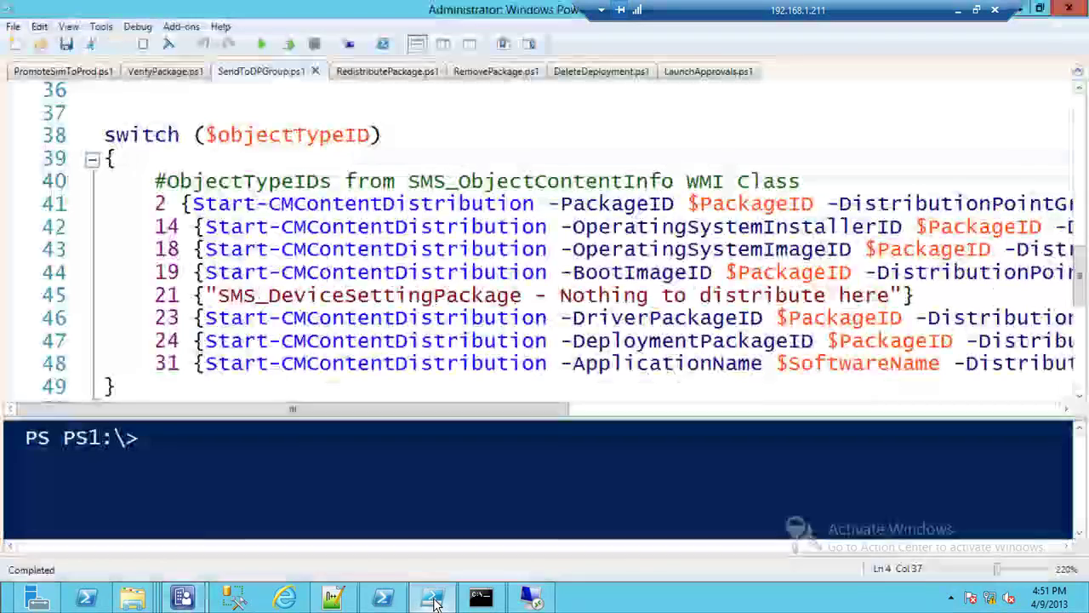
left_click(387, 72)
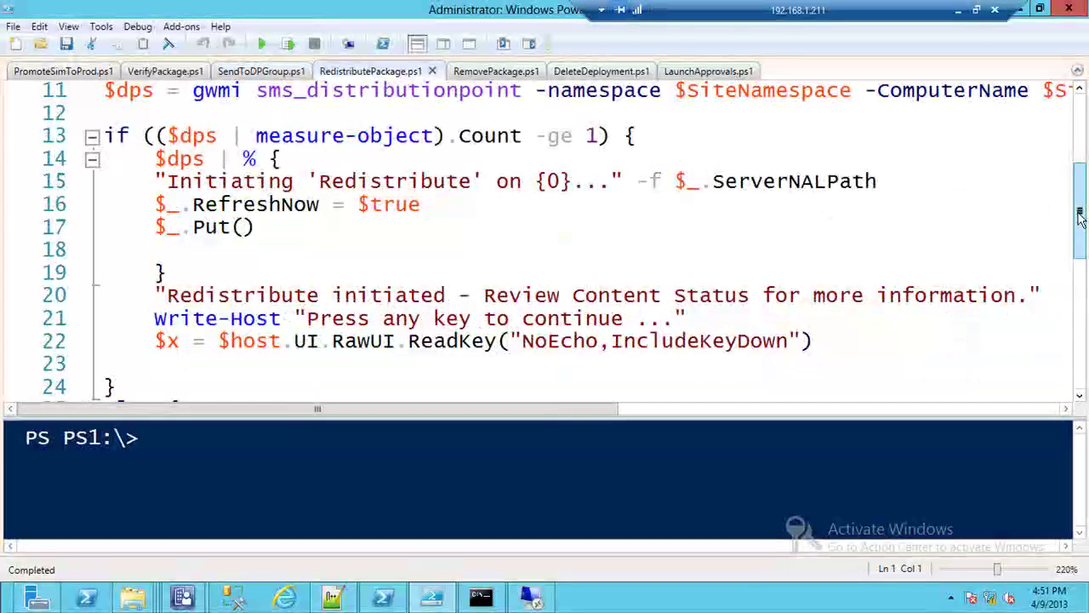
left_click_drag(1079, 213, 1080, 157)
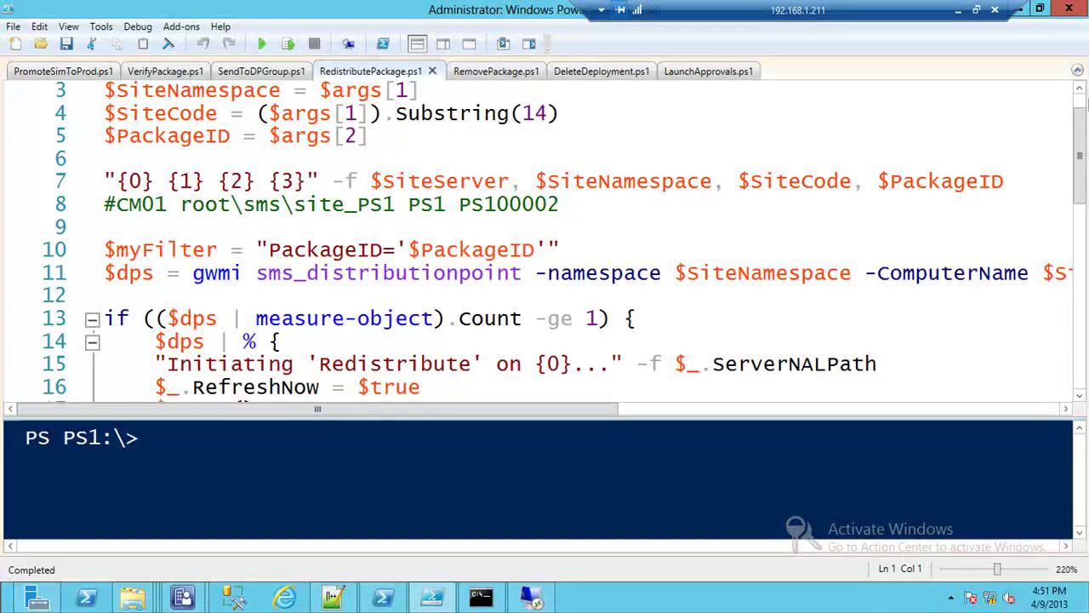
scroll(1085, 105, "up", 1)
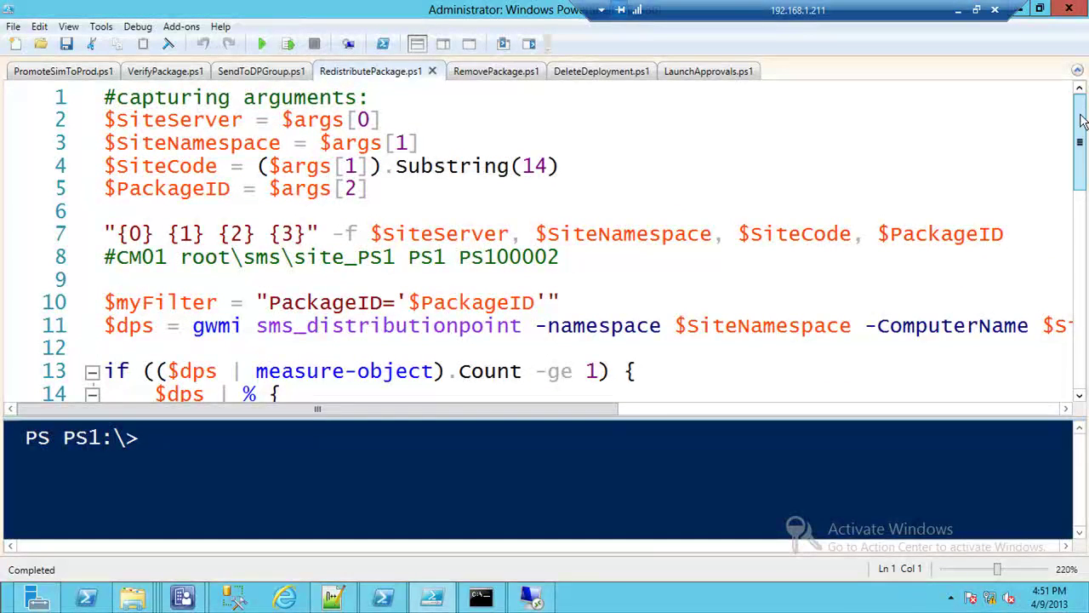
Step: Read through RedistributePackage.ps1 from the distribution point query to the else block, highlighting the $_.RefreshNow = $true and $_.Put() lines
left_click_drag(1083, 122, 1083, 134)
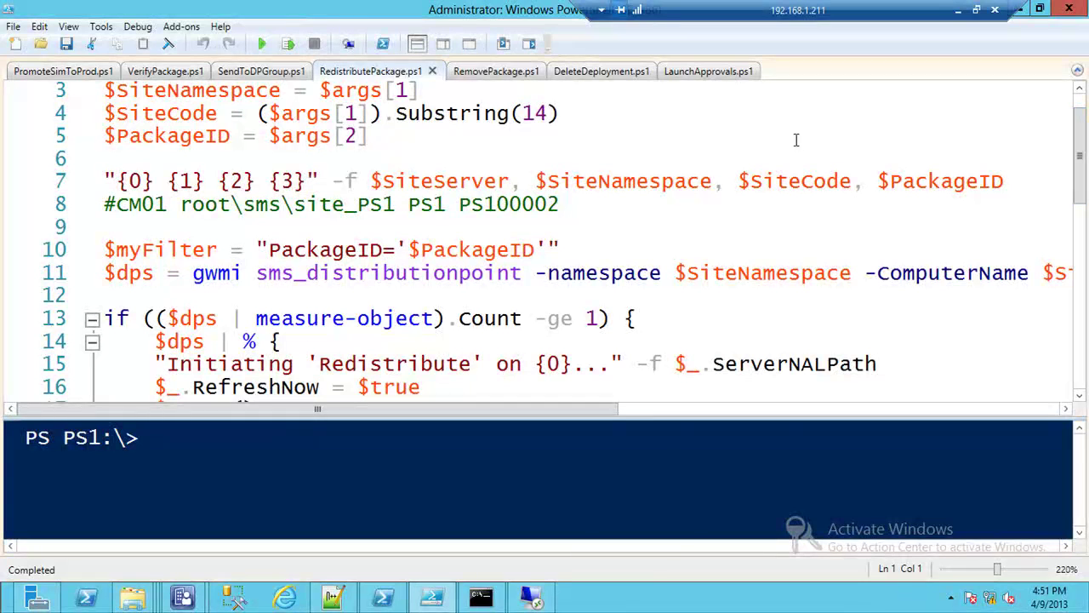
left_click_drag(1082, 198, 1082, 210)
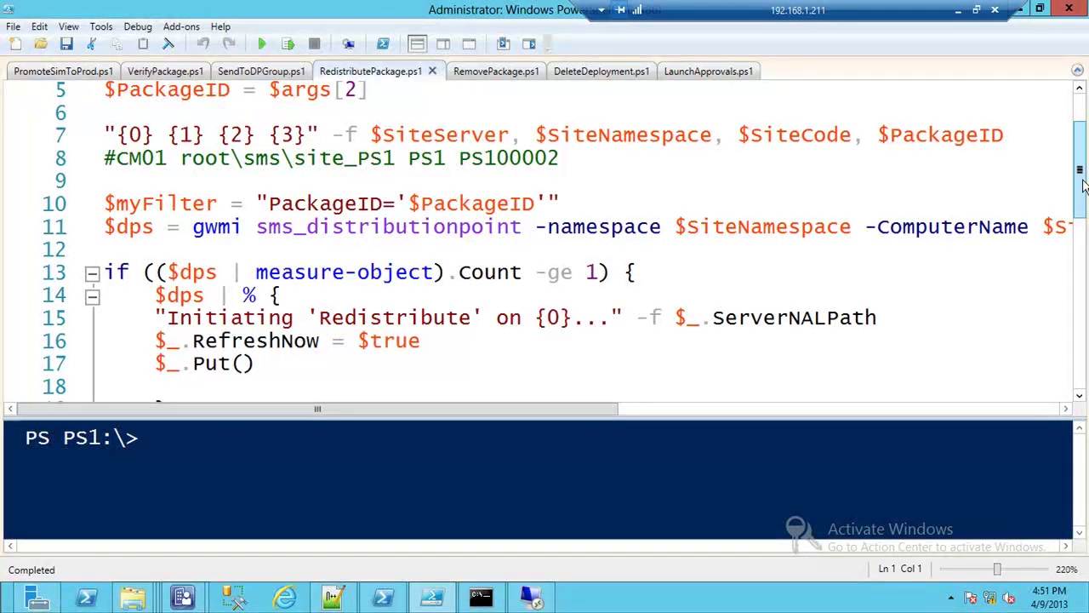
left_click_drag(1083, 186, 1083, 204)
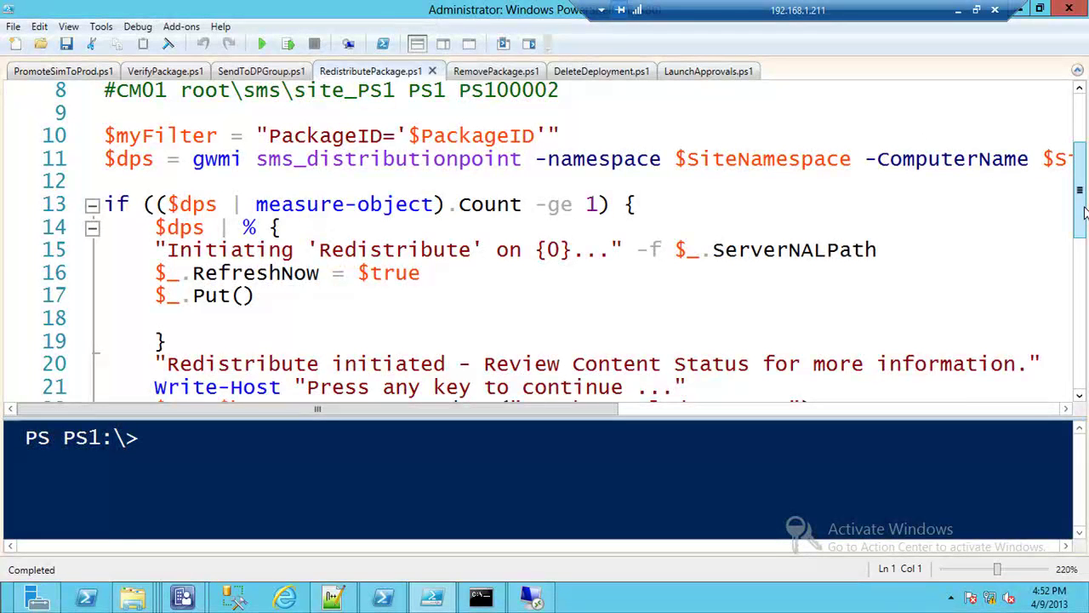
left_click_drag(1081, 213, 1081, 219)
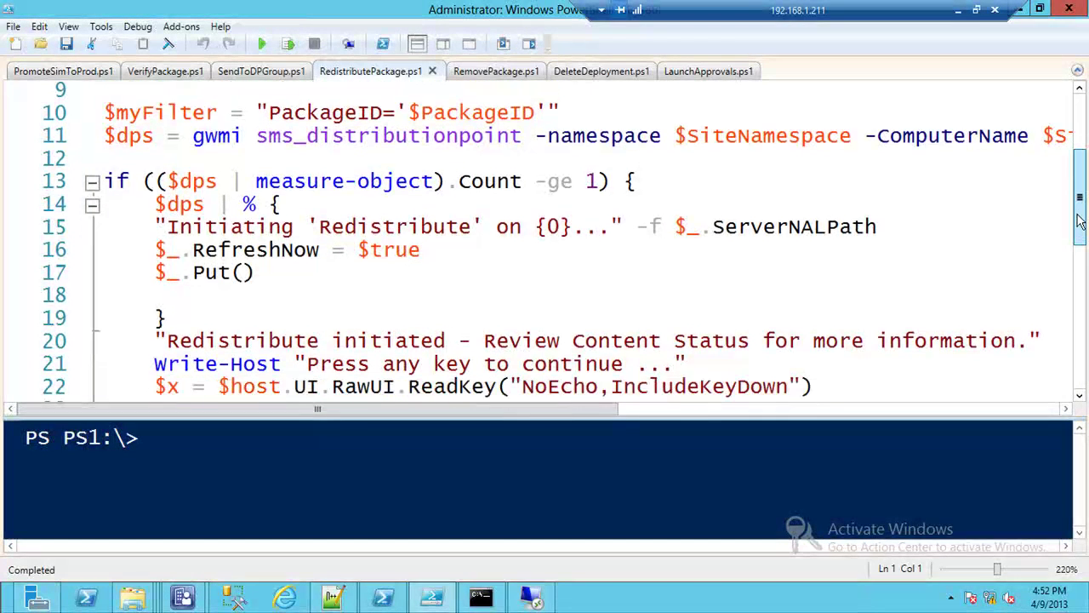
left_click(313, 279)
left_click_drag(313, 280, 113, 246)
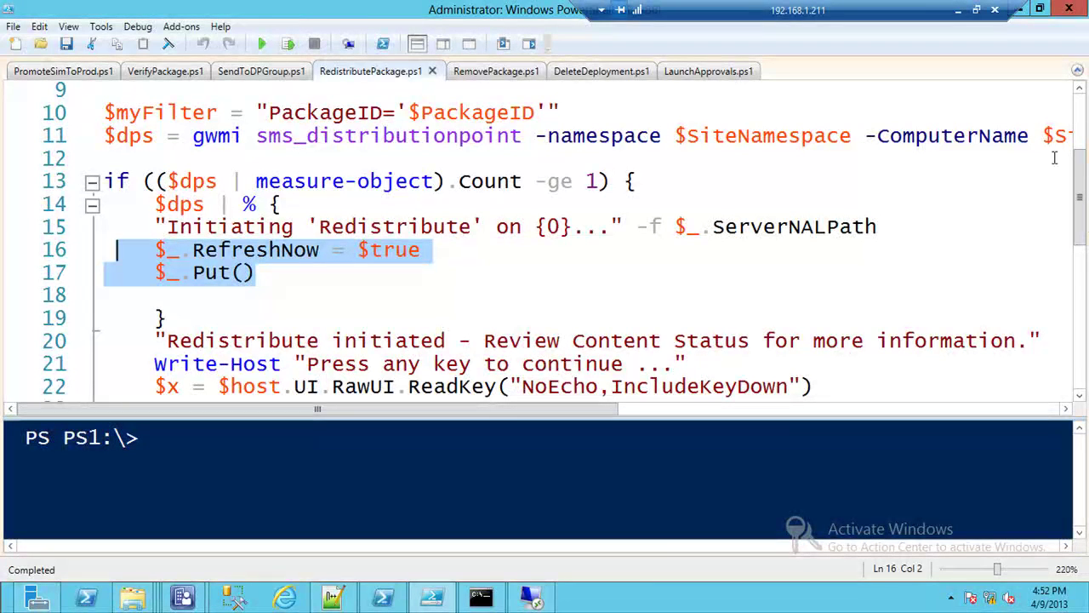
left_click_drag(1079, 209, 1082, 243)
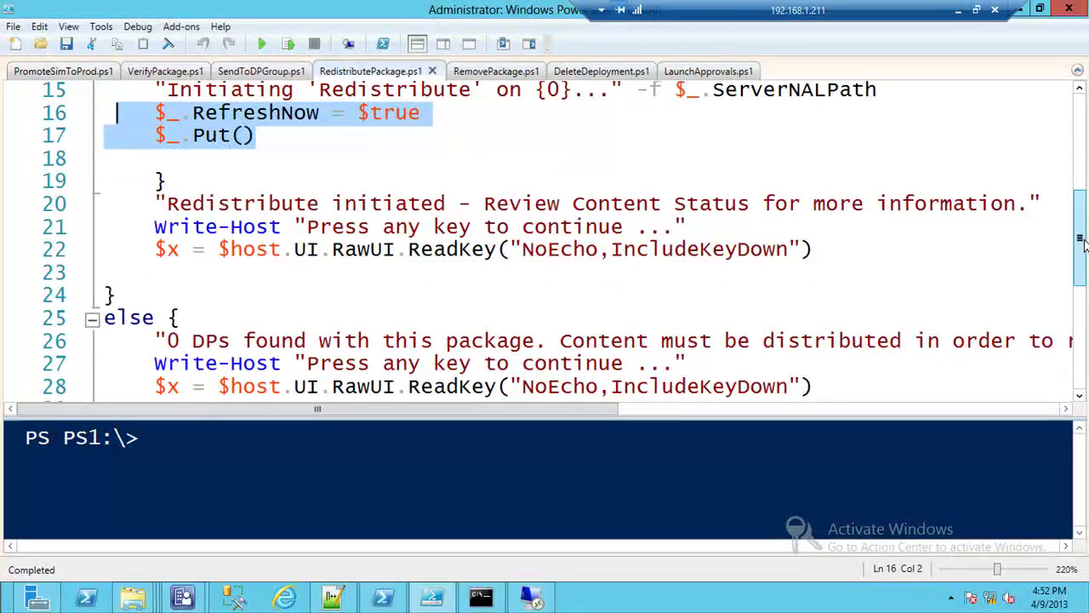